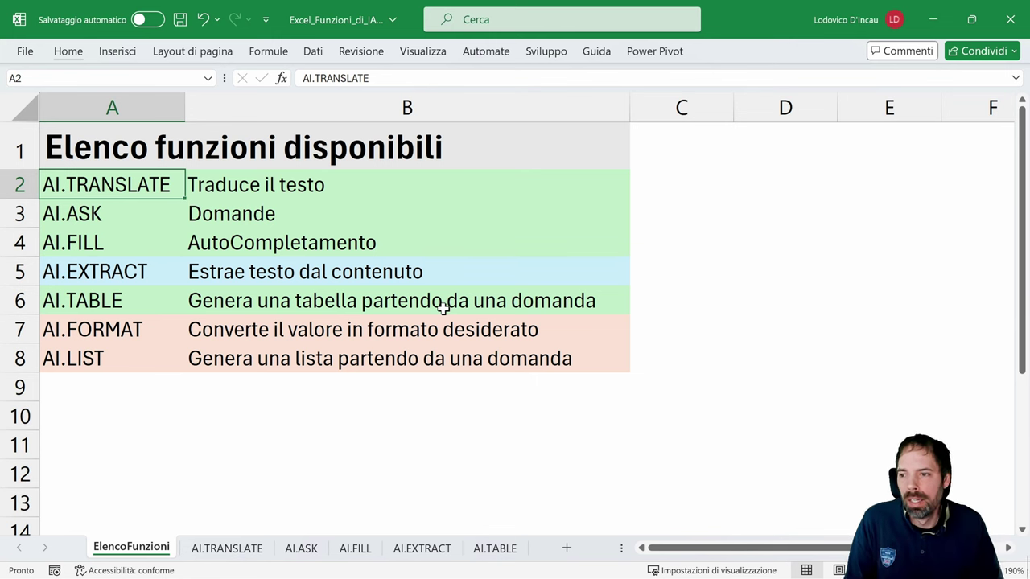
Review the AI function names in A2:A8, from AI.TRANSLATE through AI.LIST
drag(92, 191, 103, 355)
click(133, 184)
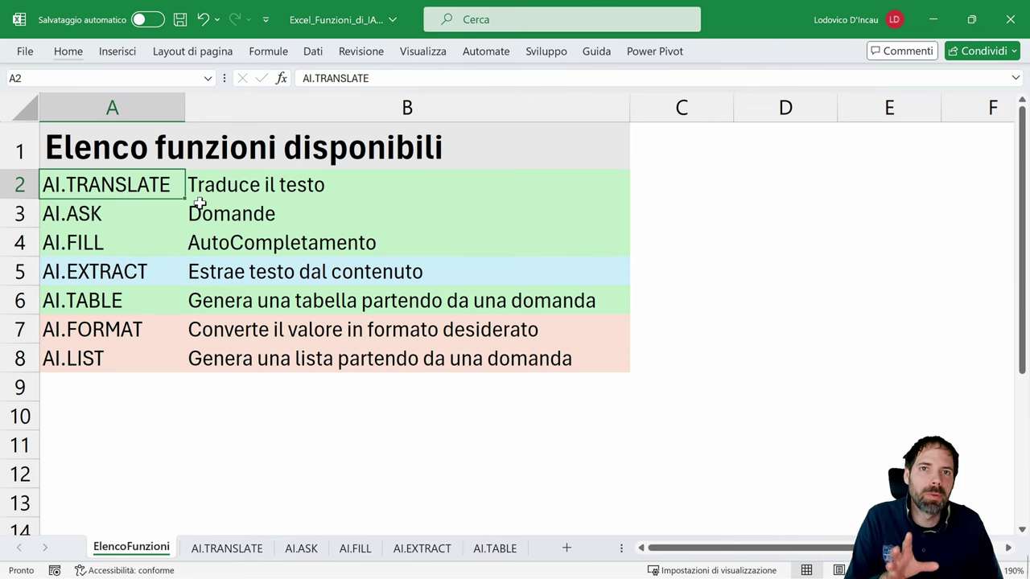
click(103, 214)
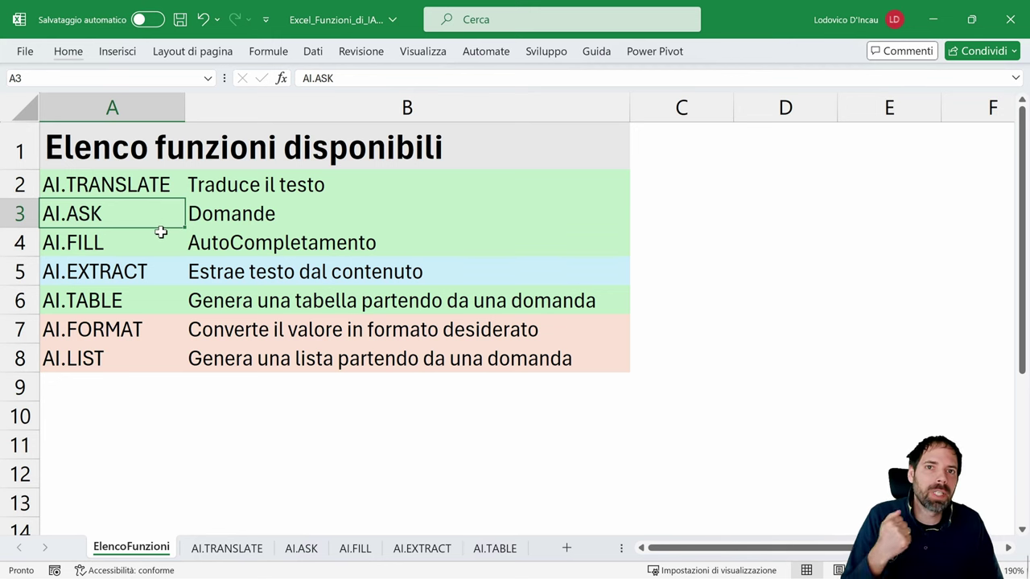
click(123, 245)
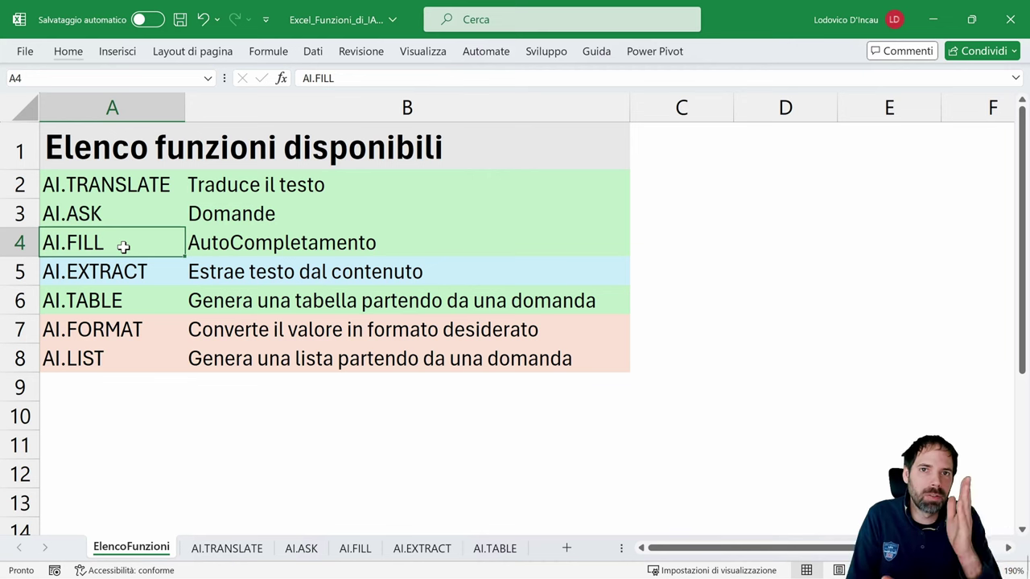
click(110, 292)
click(111, 275)
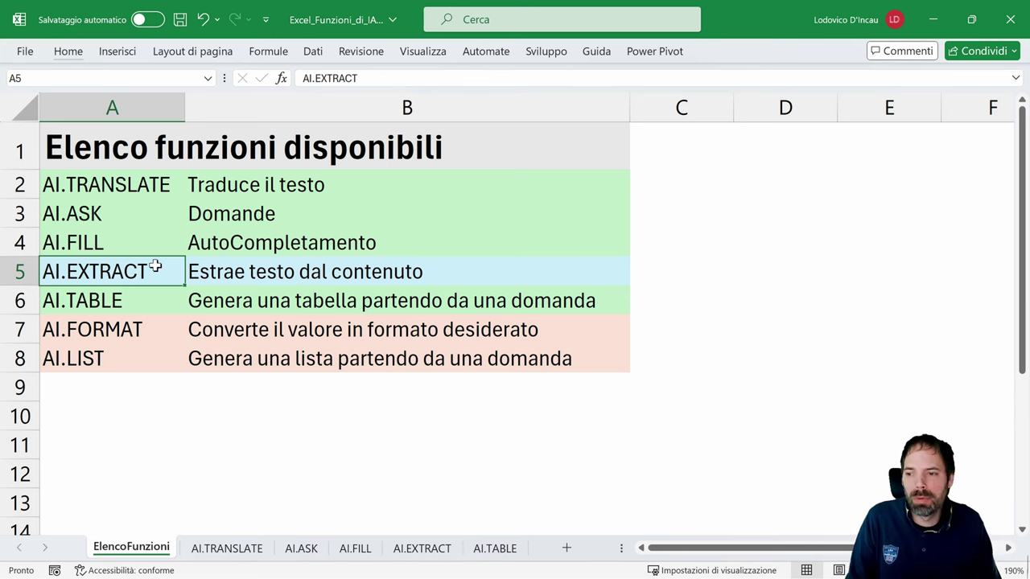
click(138, 306)
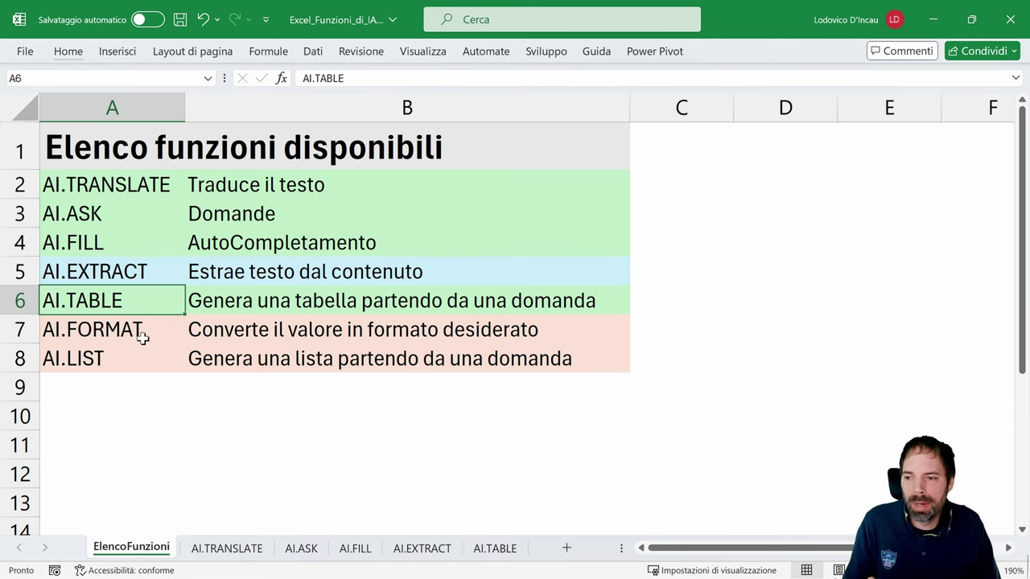
click(141, 336)
click(123, 362)
click(127, 330)
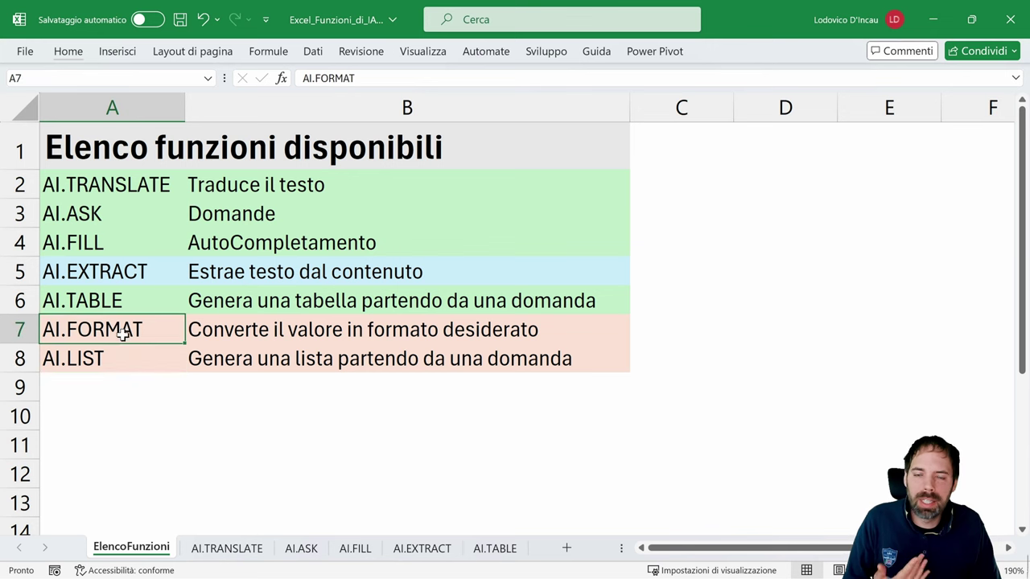
click(111, 349)
click(108, 329)
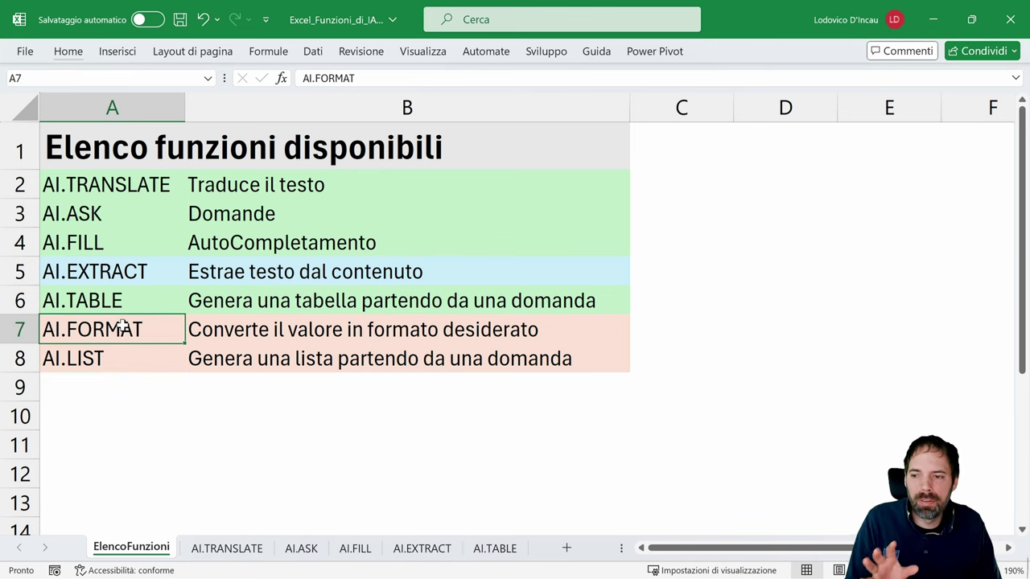
drag(114, 186, 116, 364)
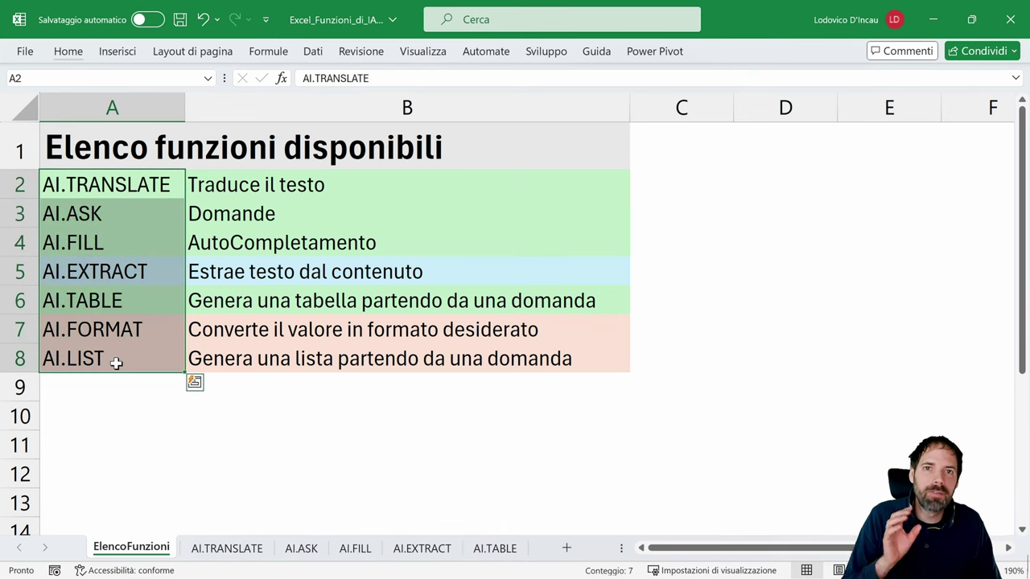
click(116, 153)
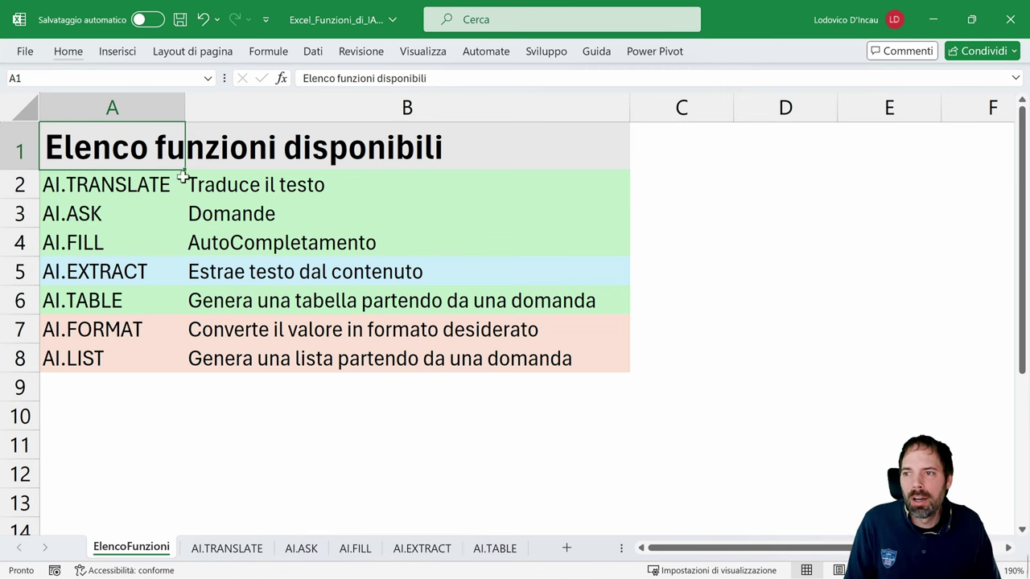
Search the Add-ins list for 'chatgpt', then clear the search and close the list
click(69, 52)
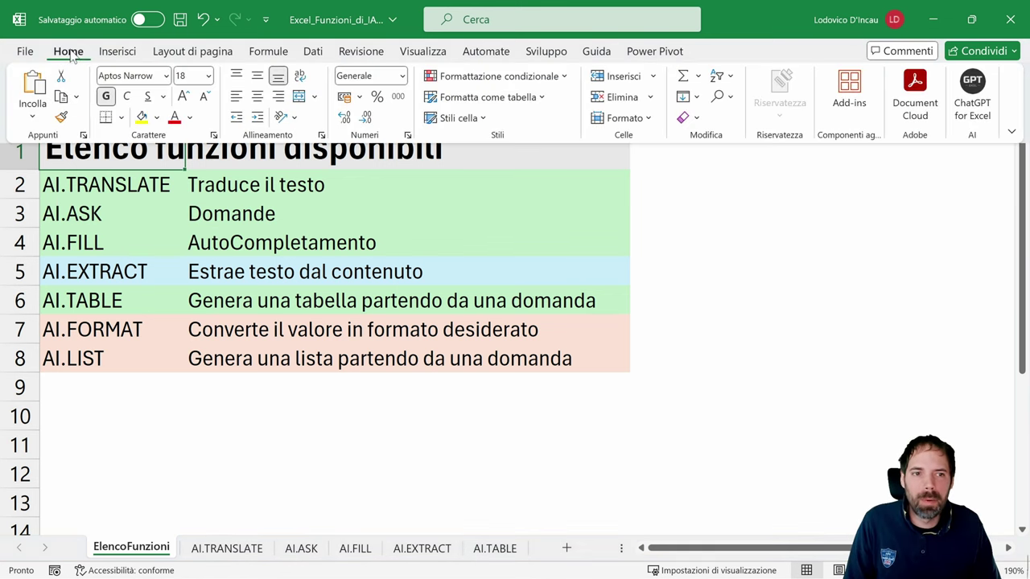
click(855, 95)
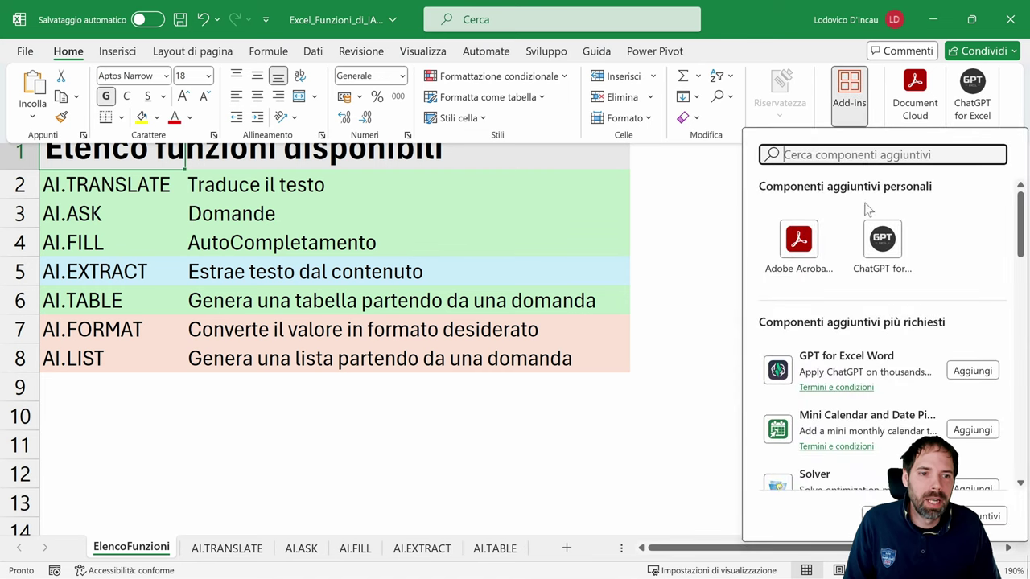
text(chatgpt)
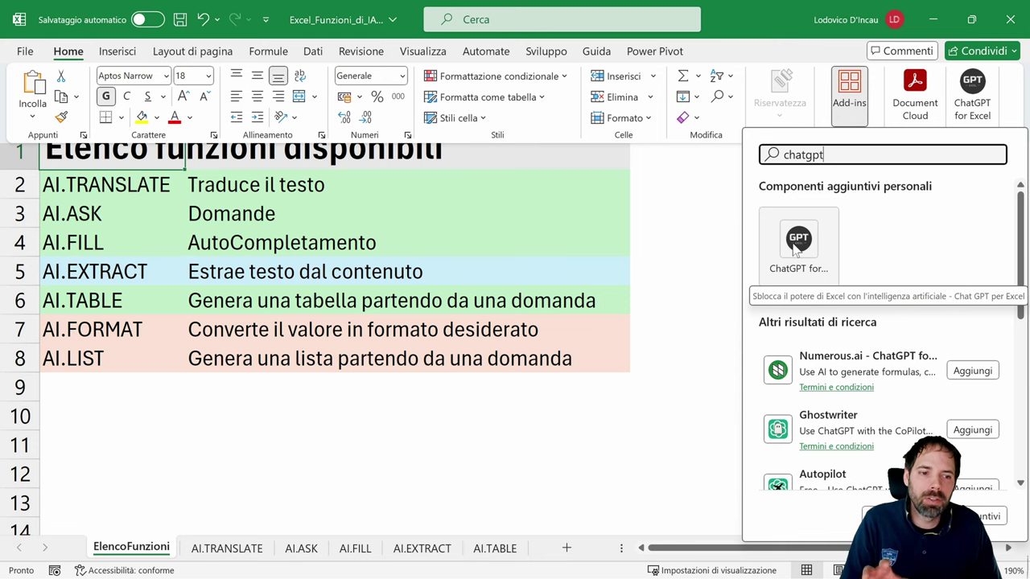
click(841, 93)
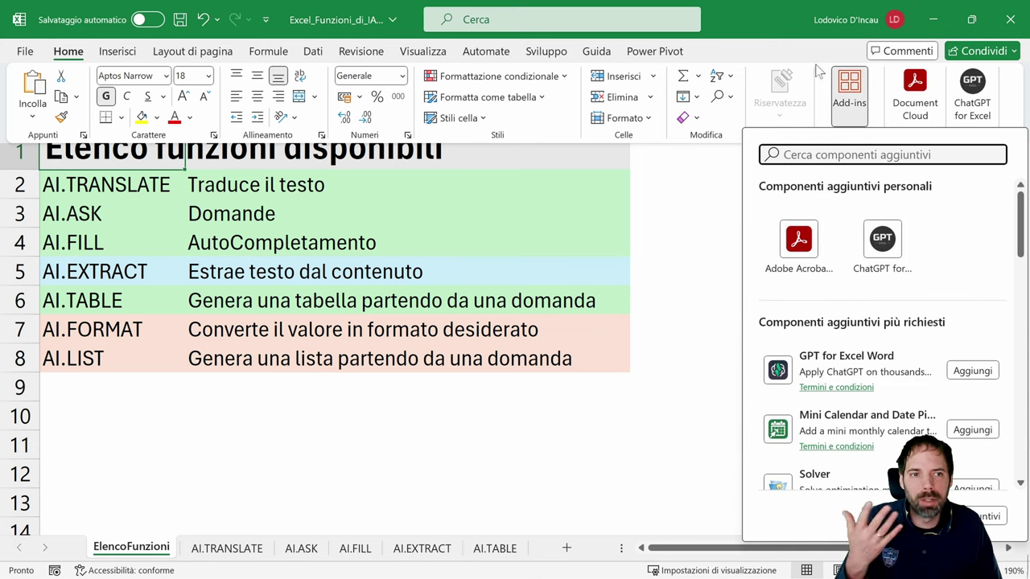
key(Escape)
click(68, 51)
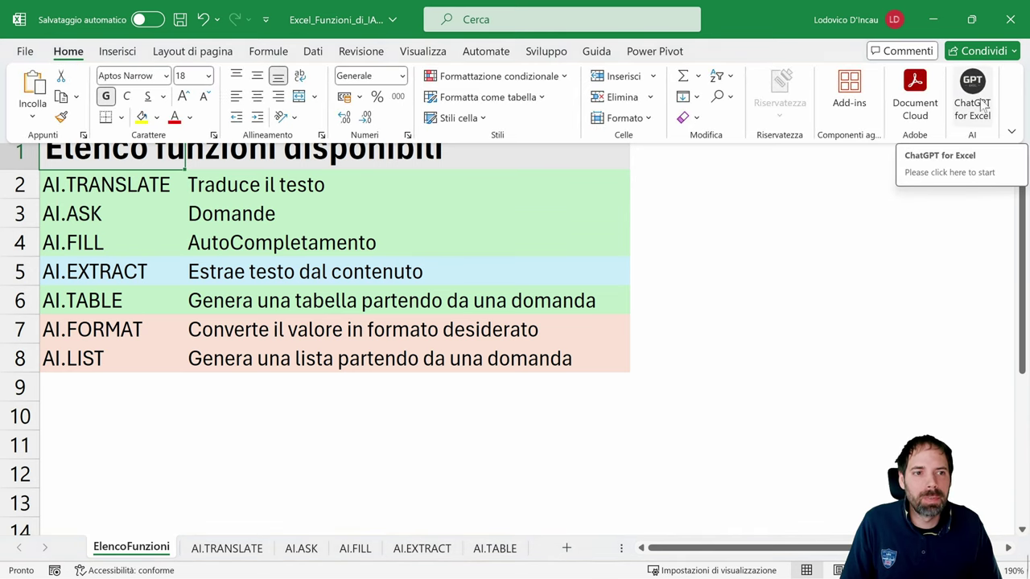
Launch the ChatGPT for Excel pane from the Home ribbon and show its menu
click(982, 107)
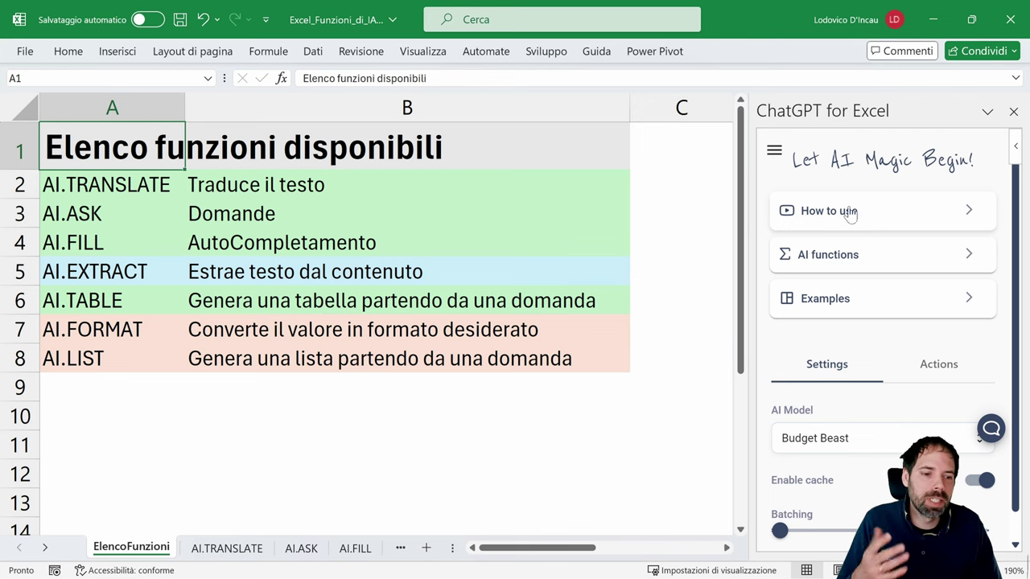
scroll(933, 414, down, 1)
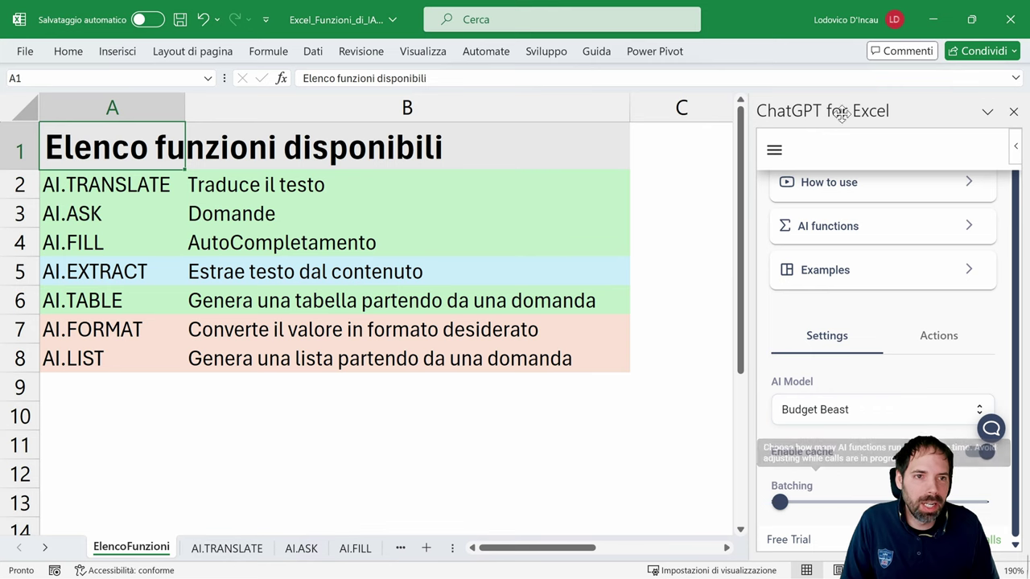
drag(752, 12, 616, 8)
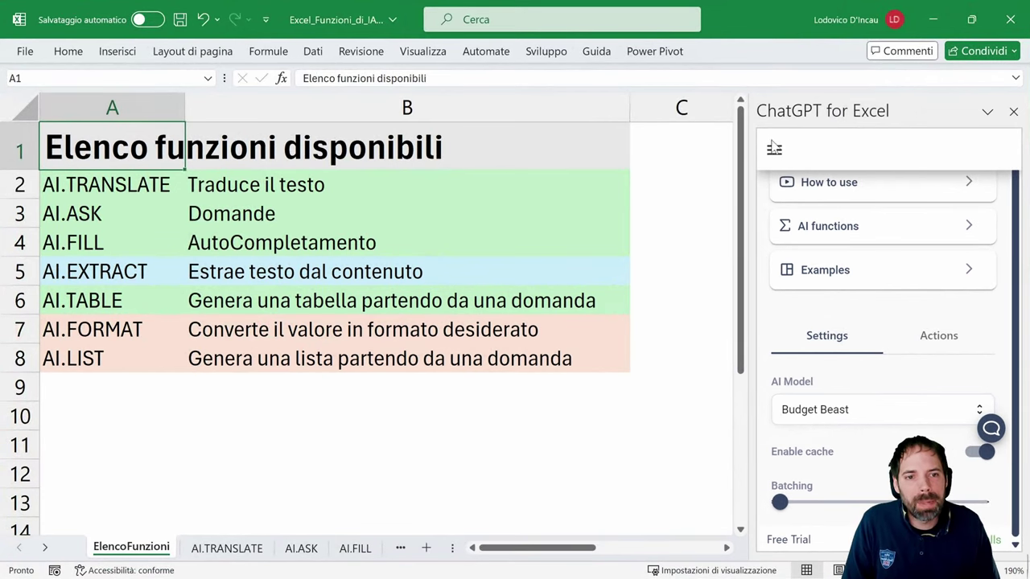
click(774, 149)
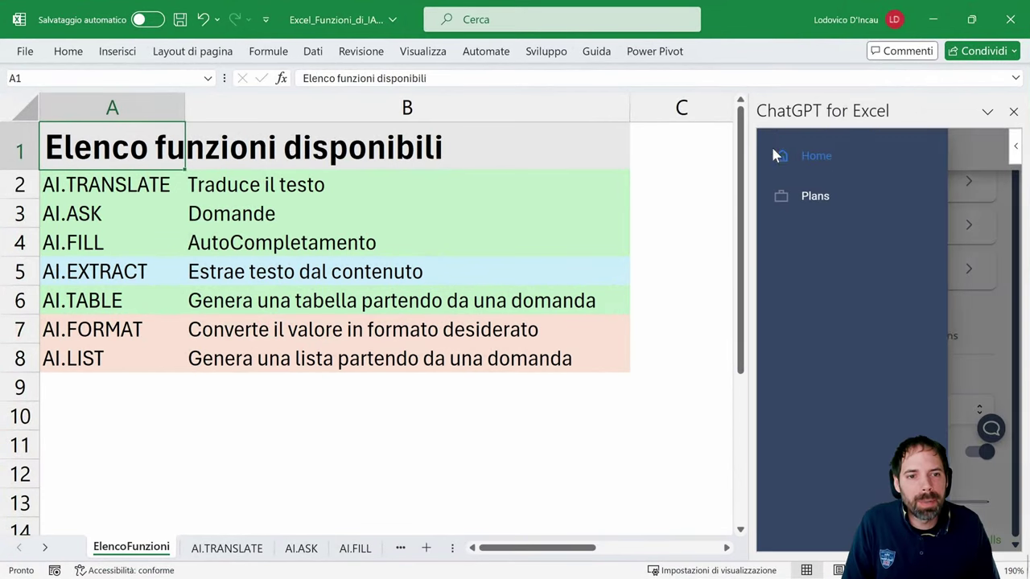
View the add-in's Plans page and compare annual versus monthly billing prices
click(817, 198)
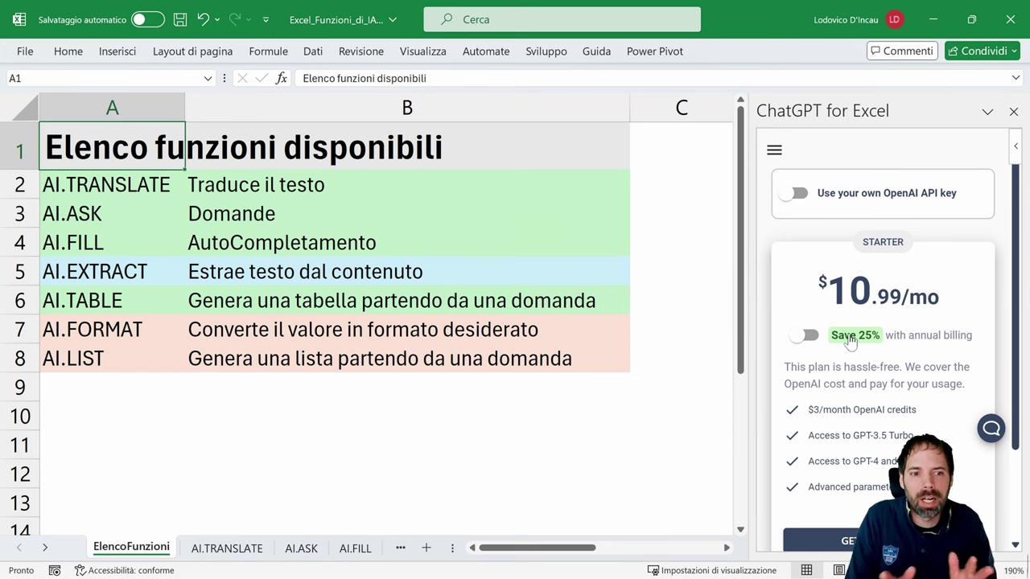
click(807, 337)
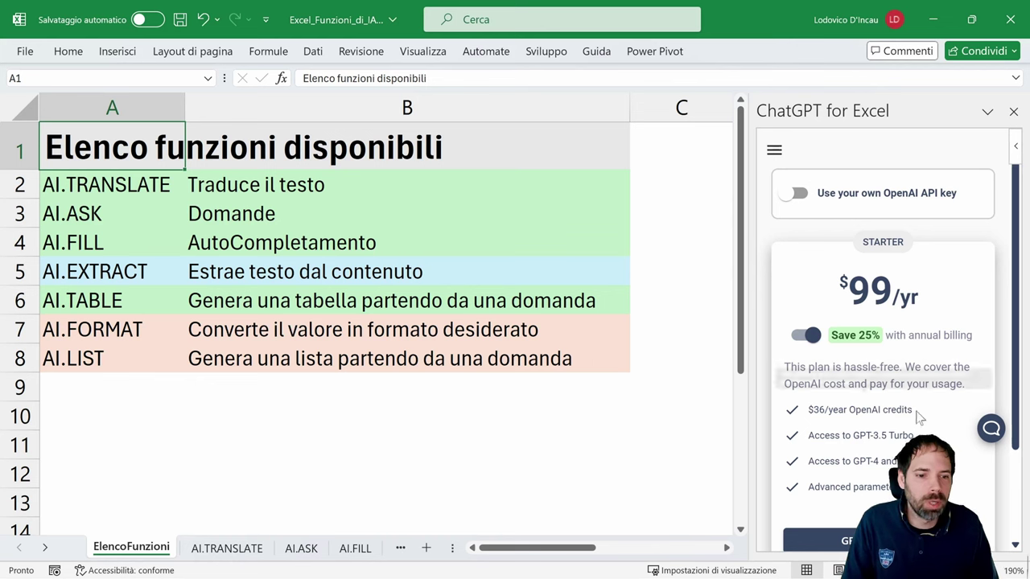
scroll(881, 378, down, 5)
scroll(889, 358, up, 5)
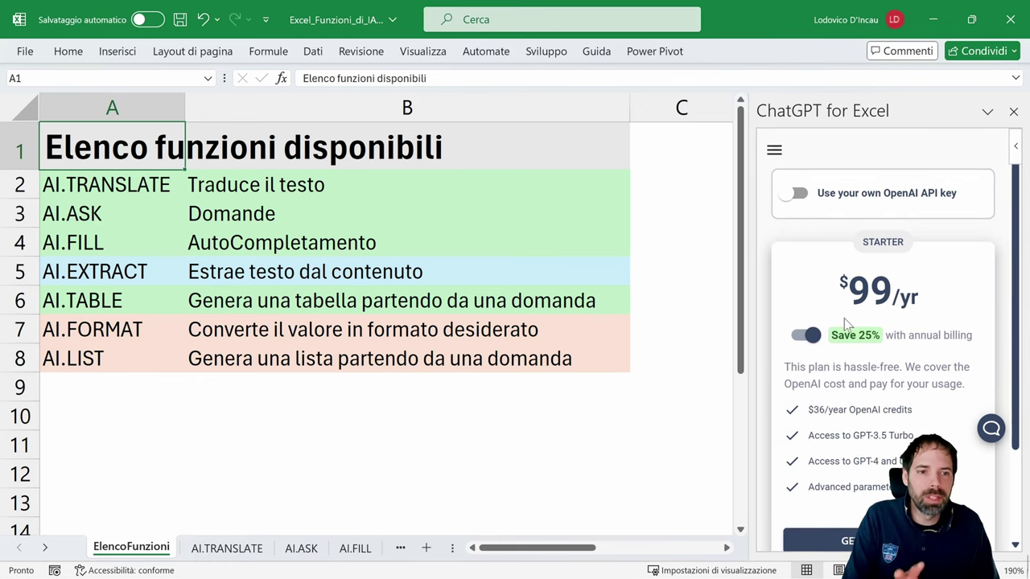
click(800, 337)
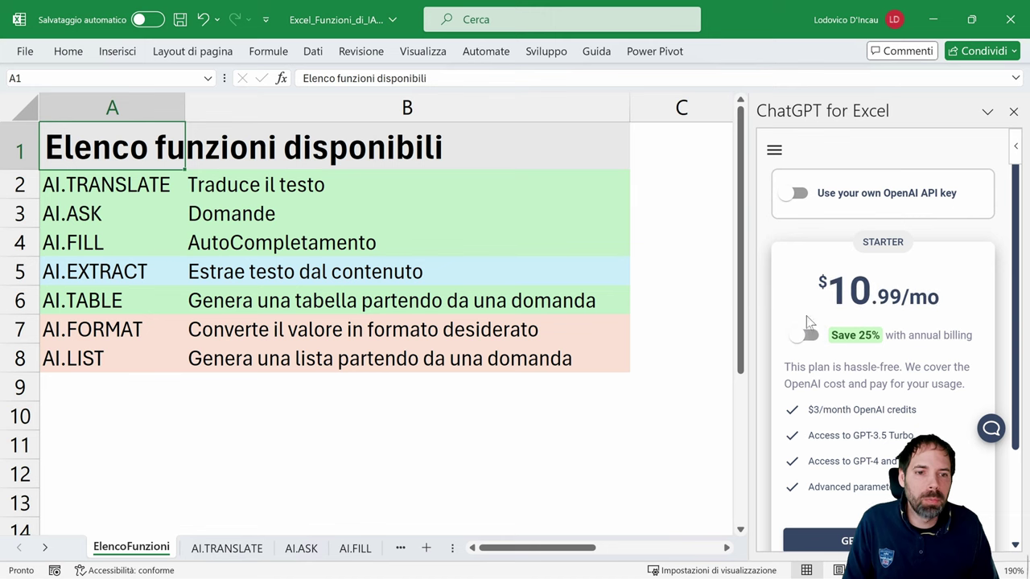
Check PRO pricing with your own OpenAI API key, then turn that off and go Home
click(794, 197)
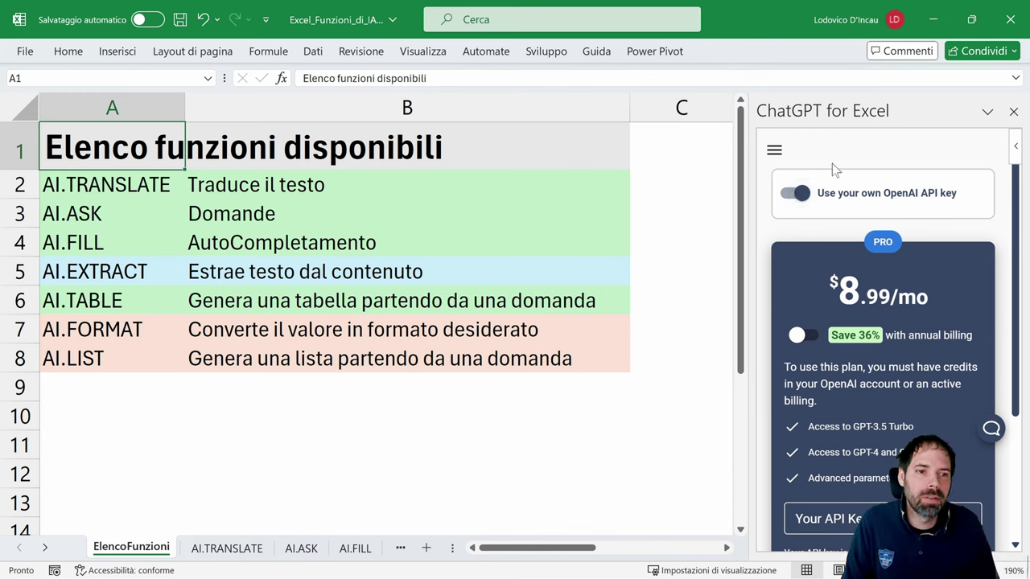
scroll(861, 214, down, 1)
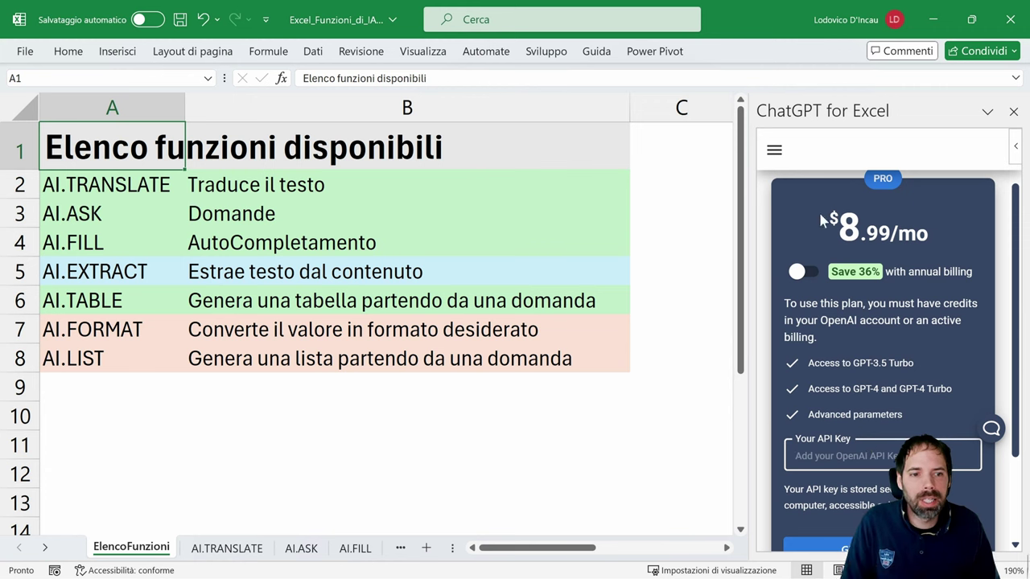
click(800, 272)
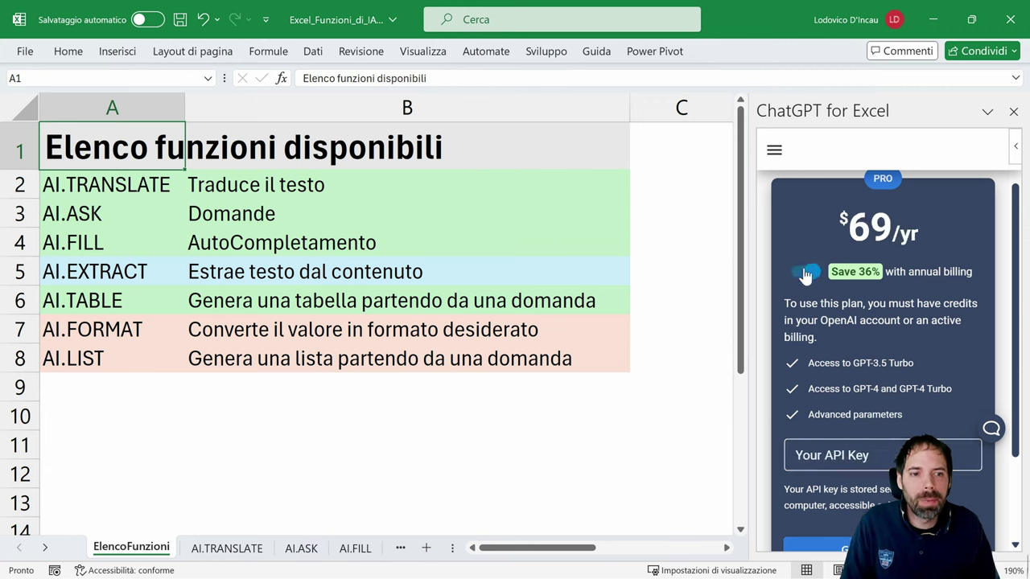
click(799, 272)
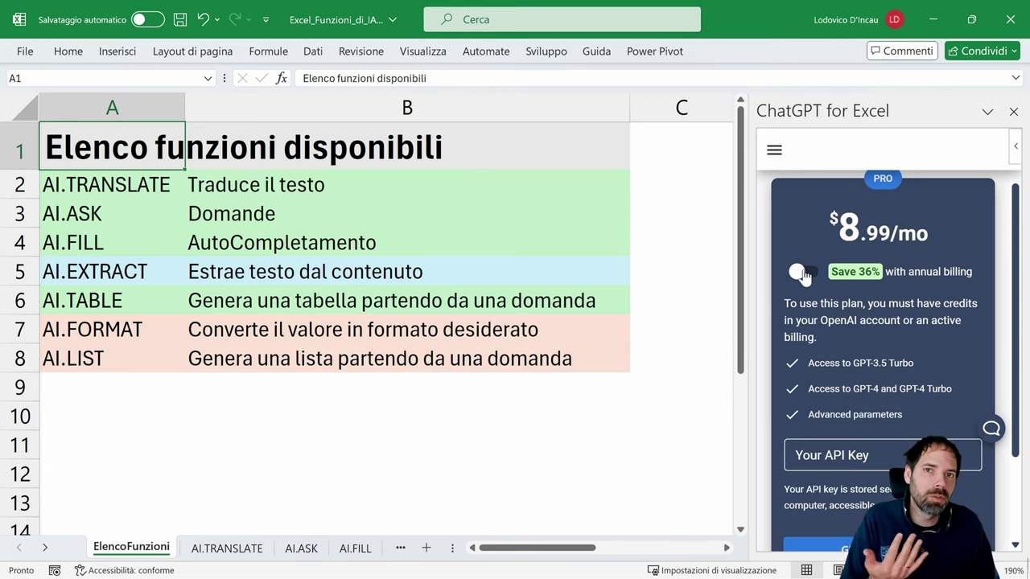
scroll(802, 273, up, 2)
click(799, 195)
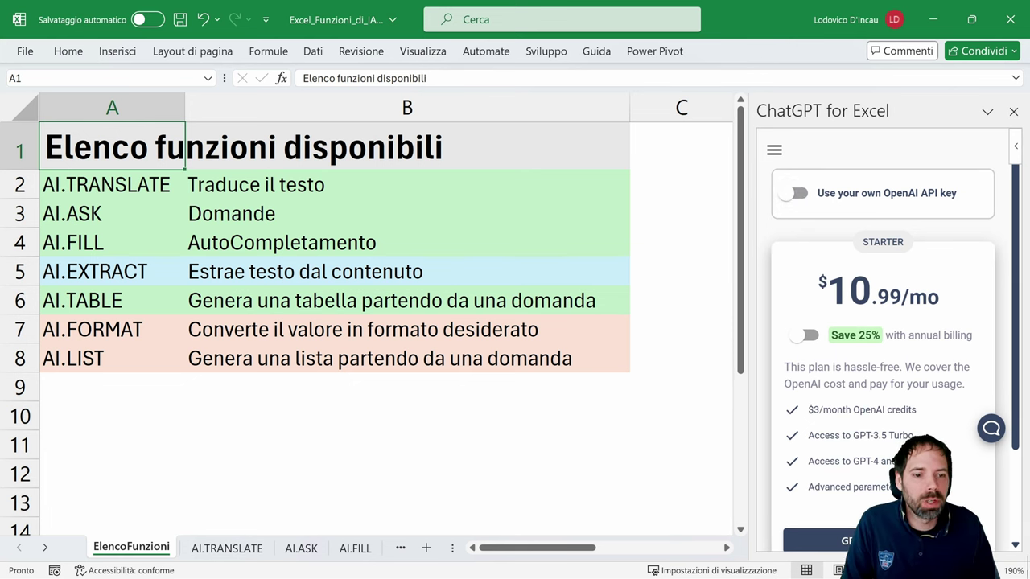
click(774, 149)
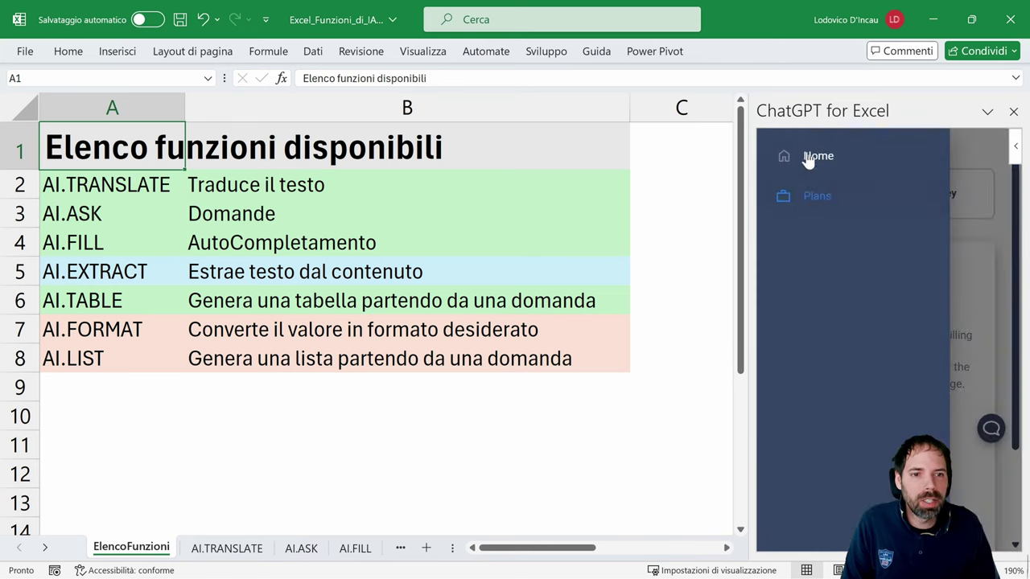
click(809, 156)
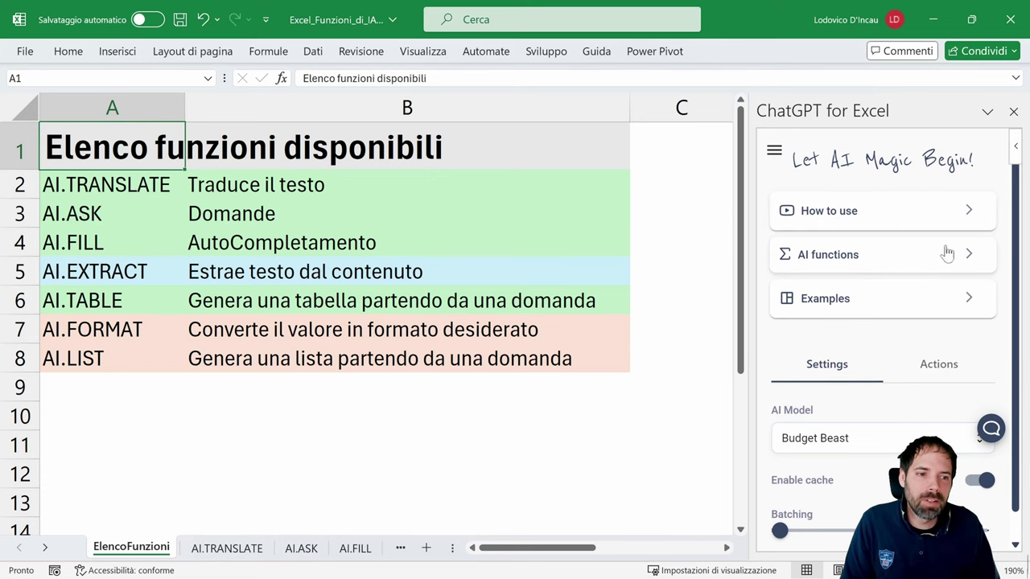
click(974, 256)
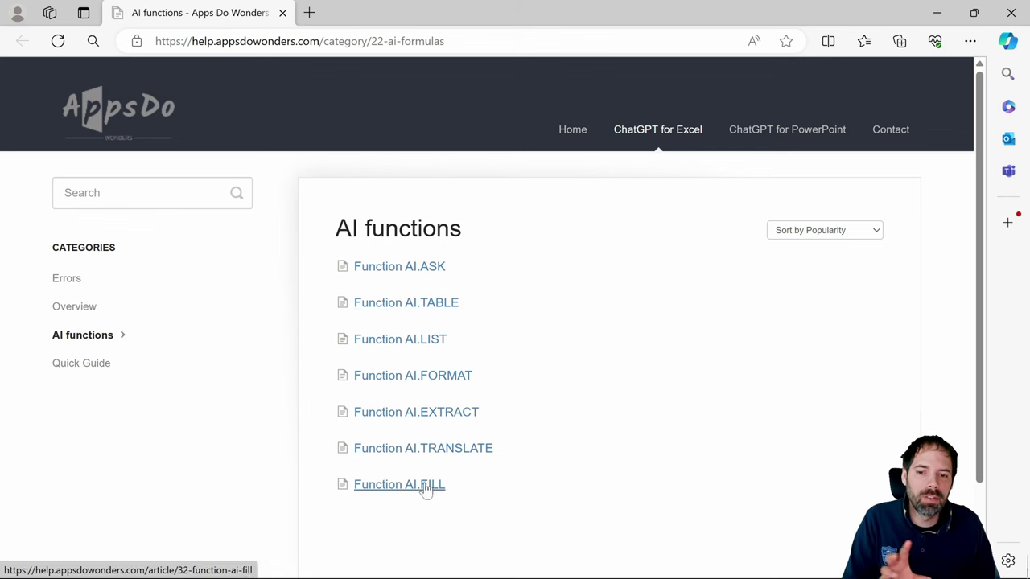
click(282, 13)
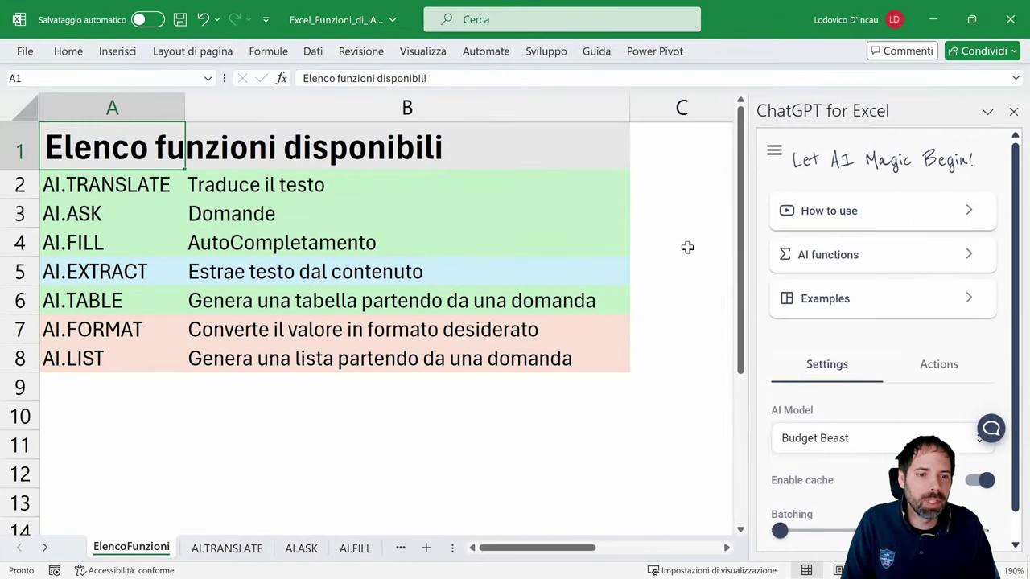
Browse the ChatGPT-For-Excel-Examples-v4 sheets AI.TABLE through AI.LIST, then close the workbook
click(885, 304)
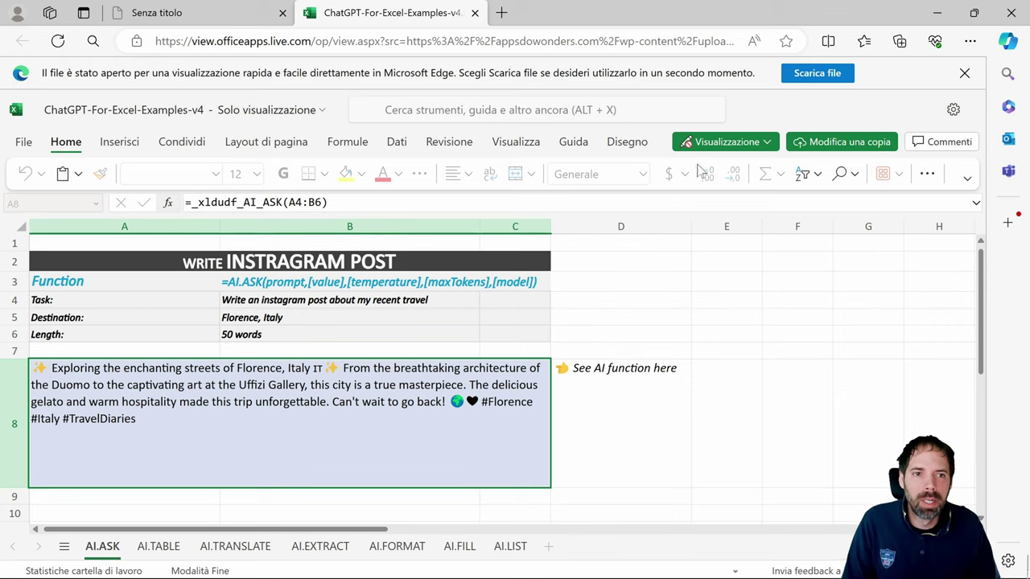
click(963, 73)
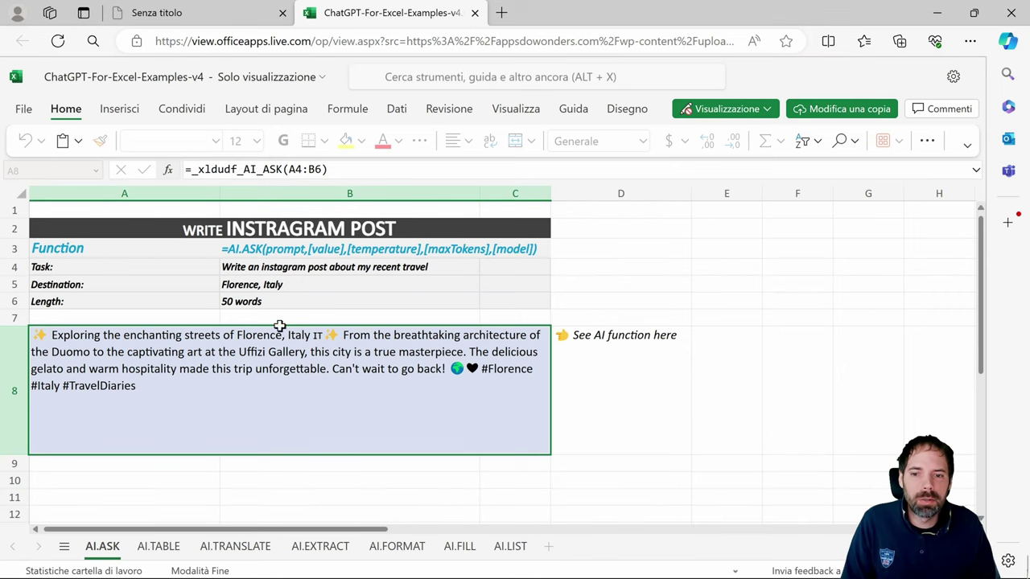
click(157, 547)
click(234, 547)
click(320, 547)
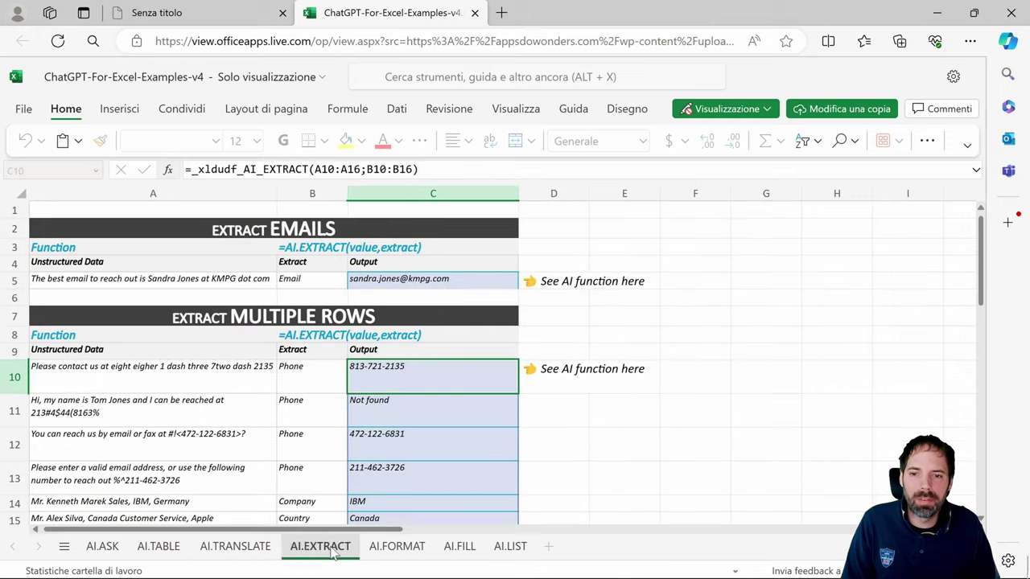
click(397, 547)
click(459, 547)
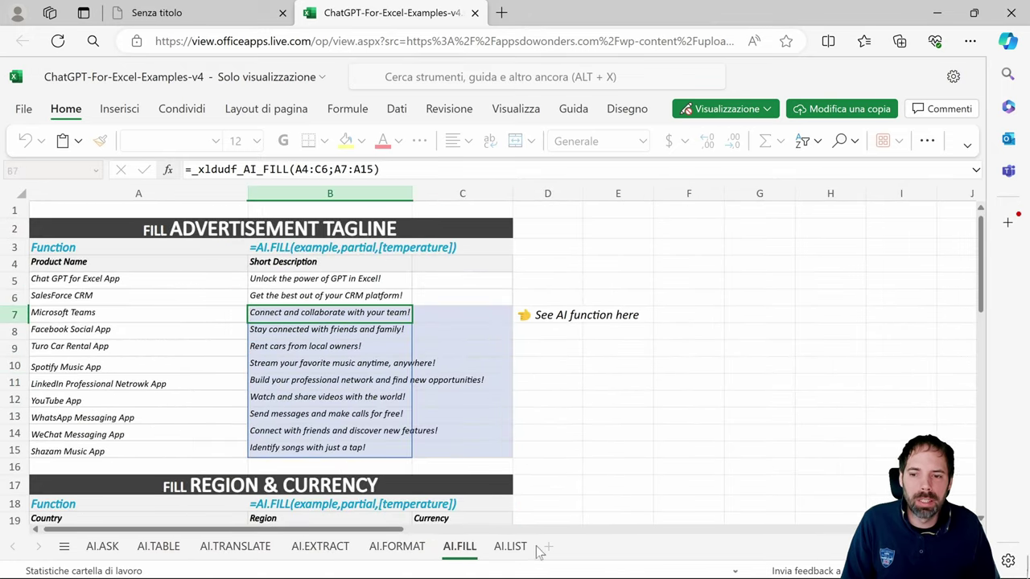
click(510, 547)
click(474, 13)
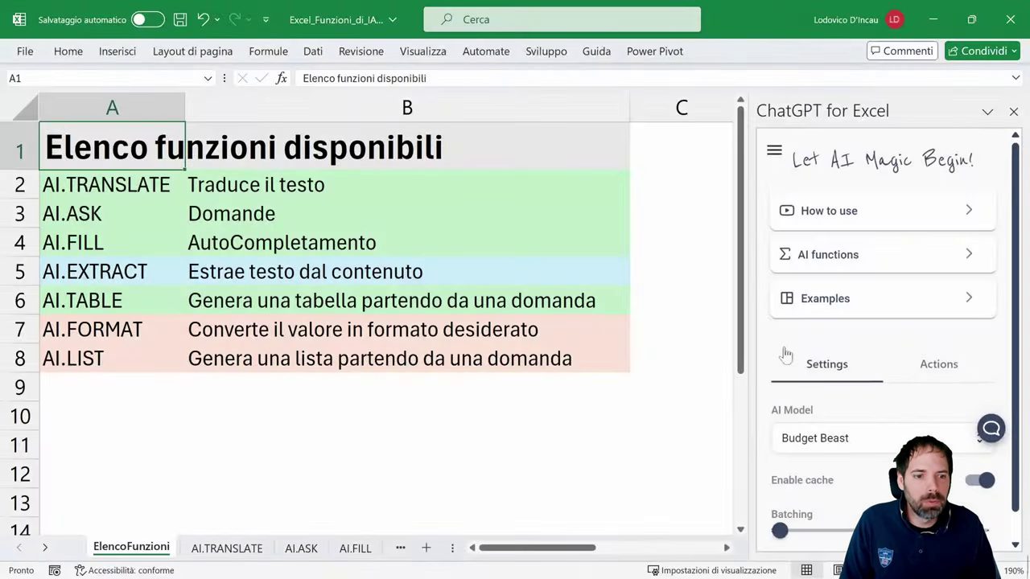
Check the AI Model list, keep Budget Beast, and close the ChatGPT for Excel pane
scroll(857, 374, down, 1)
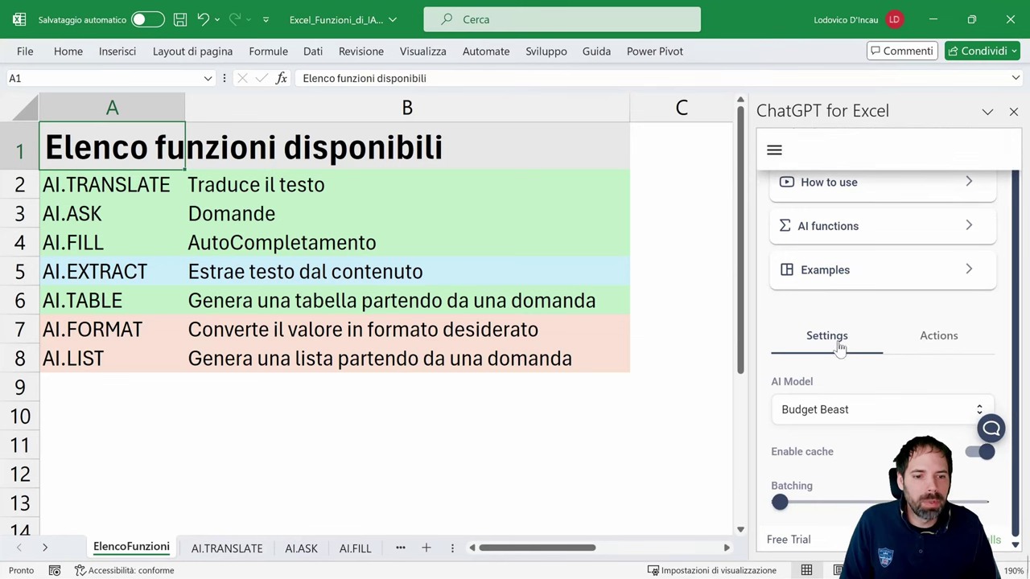
click(817, 417)
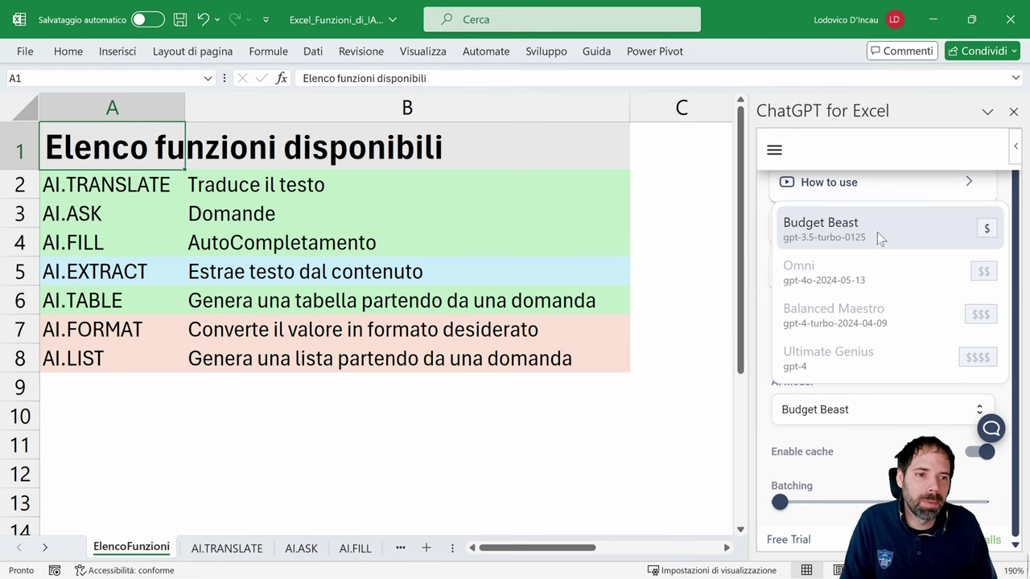
click(1004, 191)
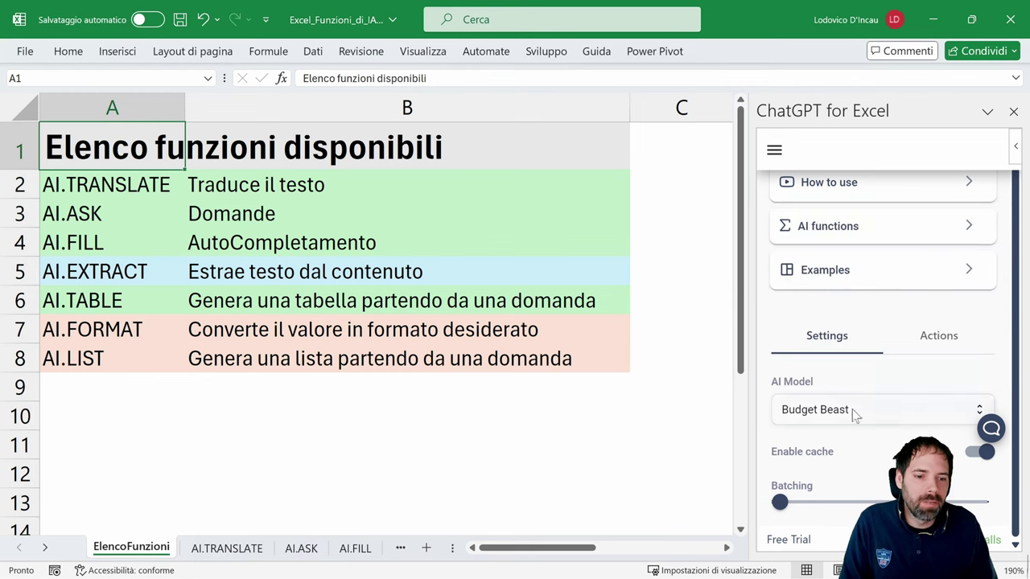
scroll(846, 415, up, 1)
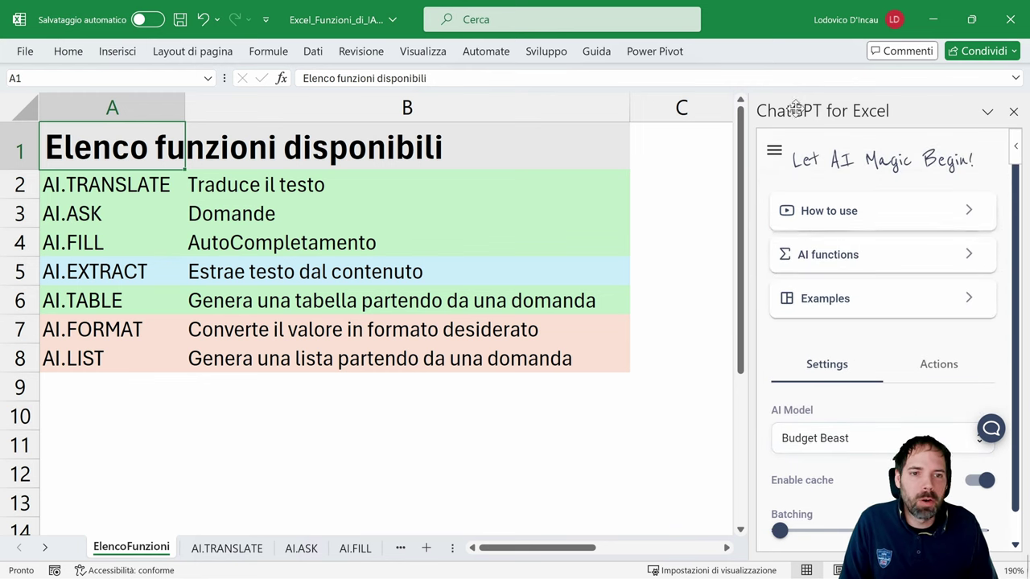
click(1013, 111)
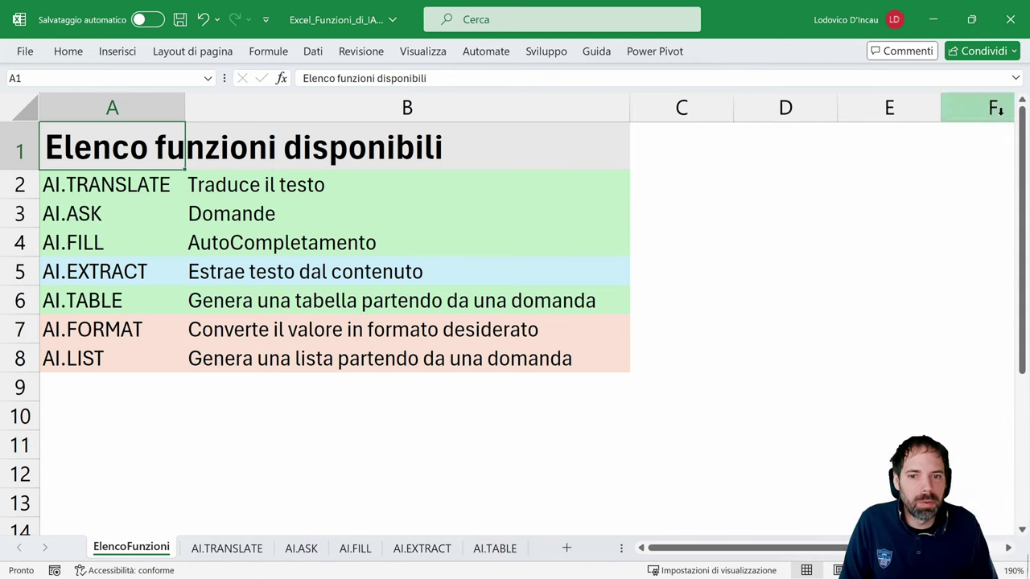
On the AI.TRANSLATE sheet, enter =AI.TRANSLATE(C3;C5) in the Traduzione cell C7
click(222, 552)
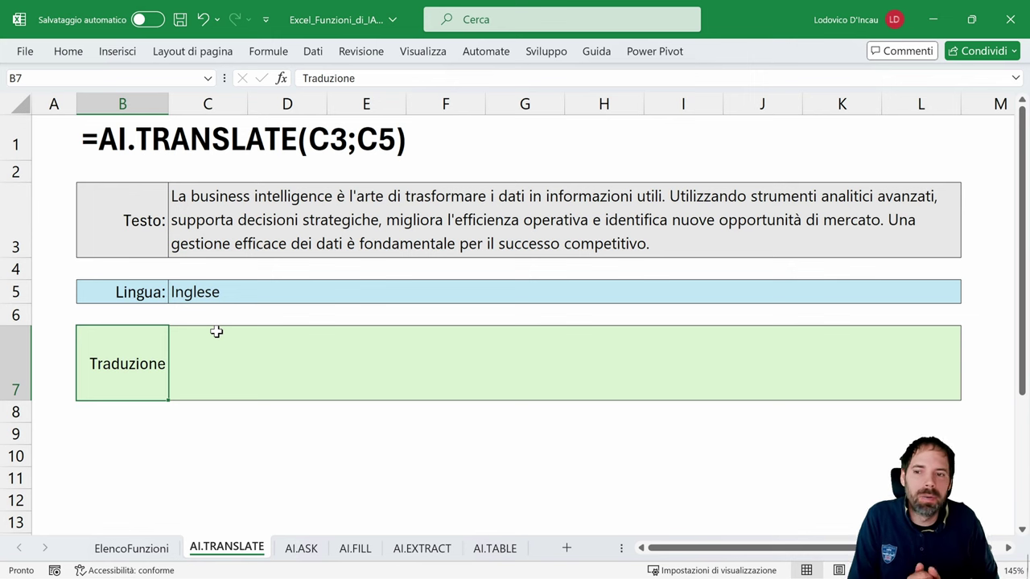
click(185, 298)
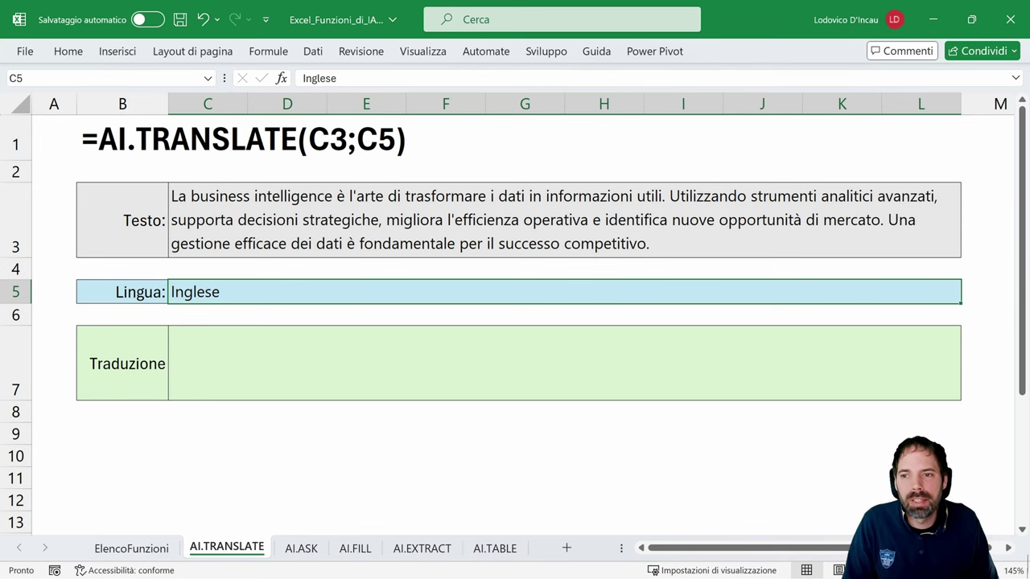
click(210, 368)
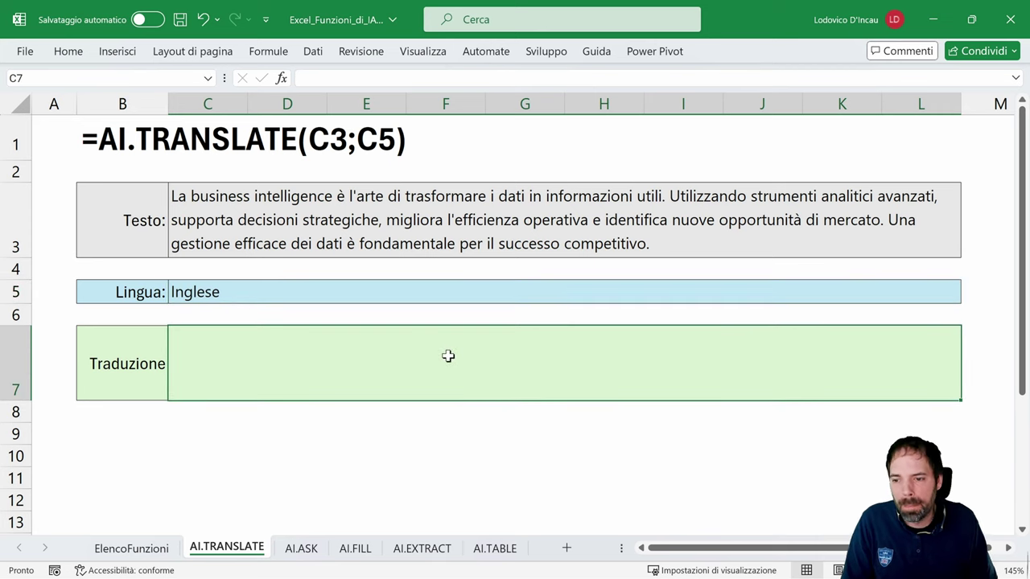
text(=)
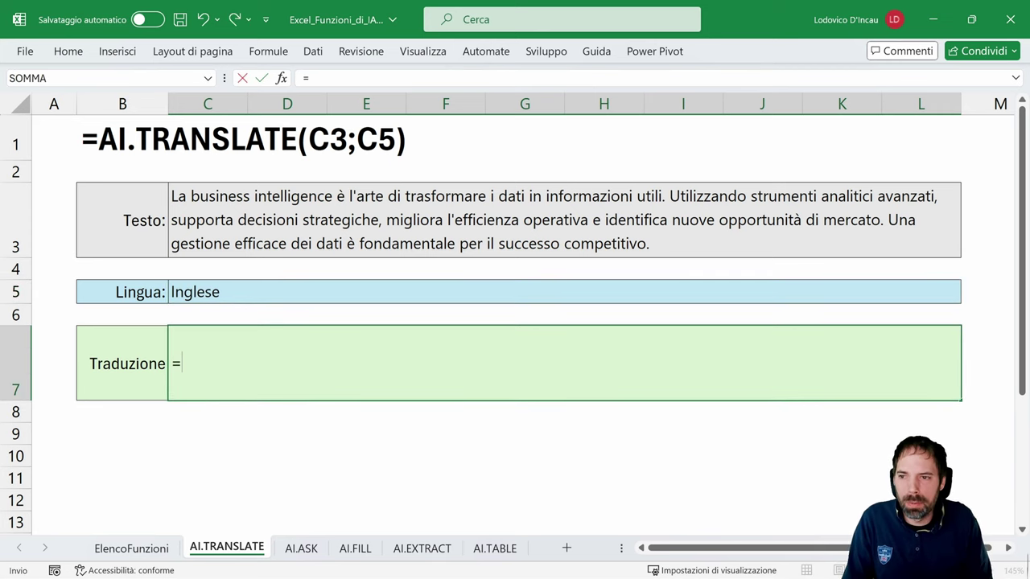
text(AI)
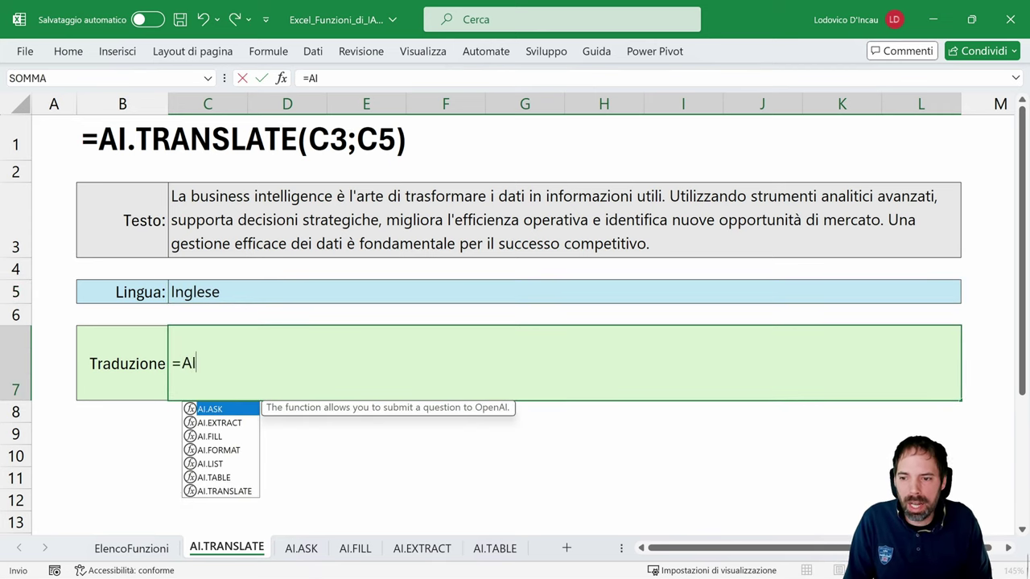
key(Down)
key(Down)
key(Down)
key(Down)
key(Down)
key(Down)
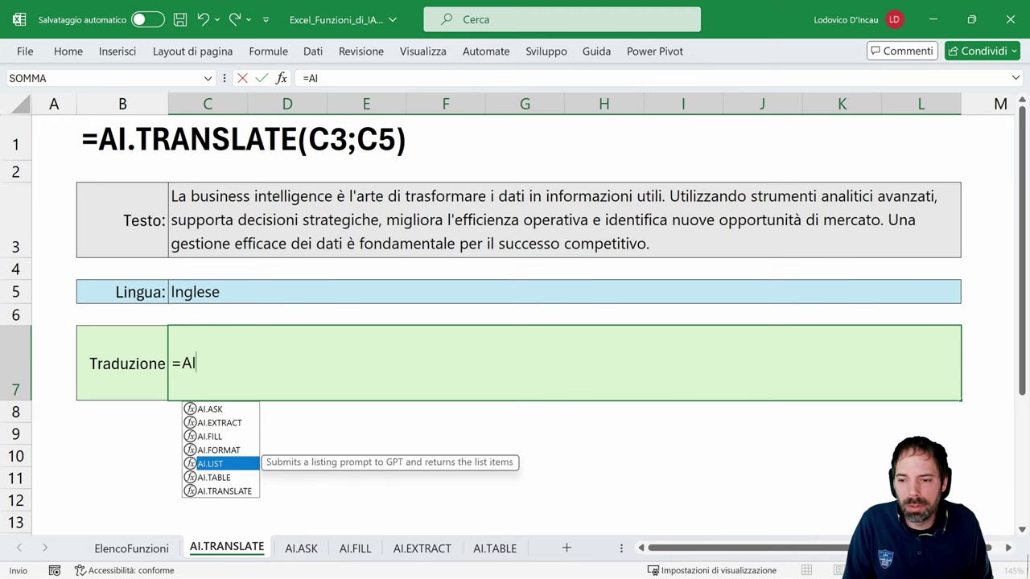
key(Tab)
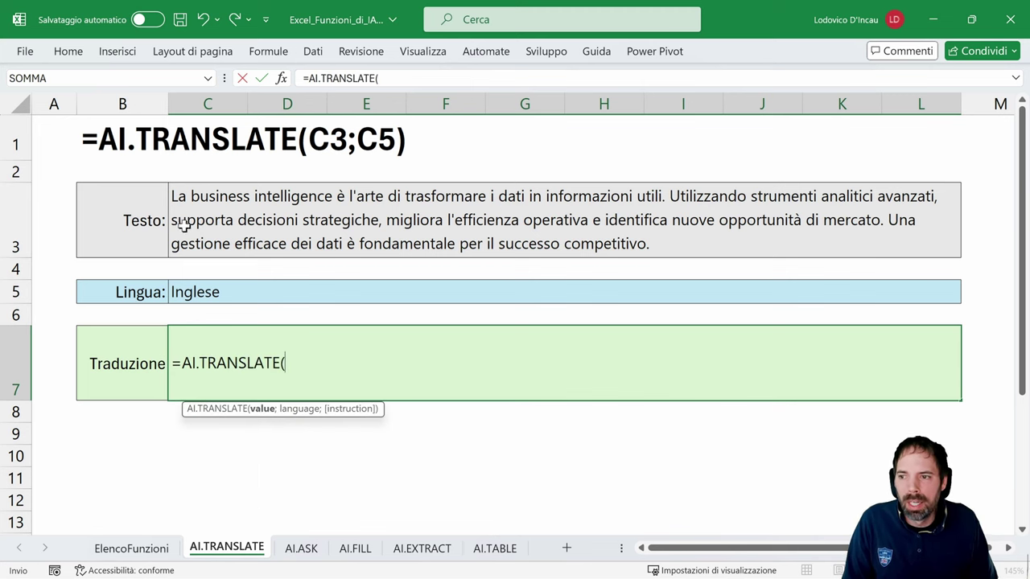
click(231, 226)
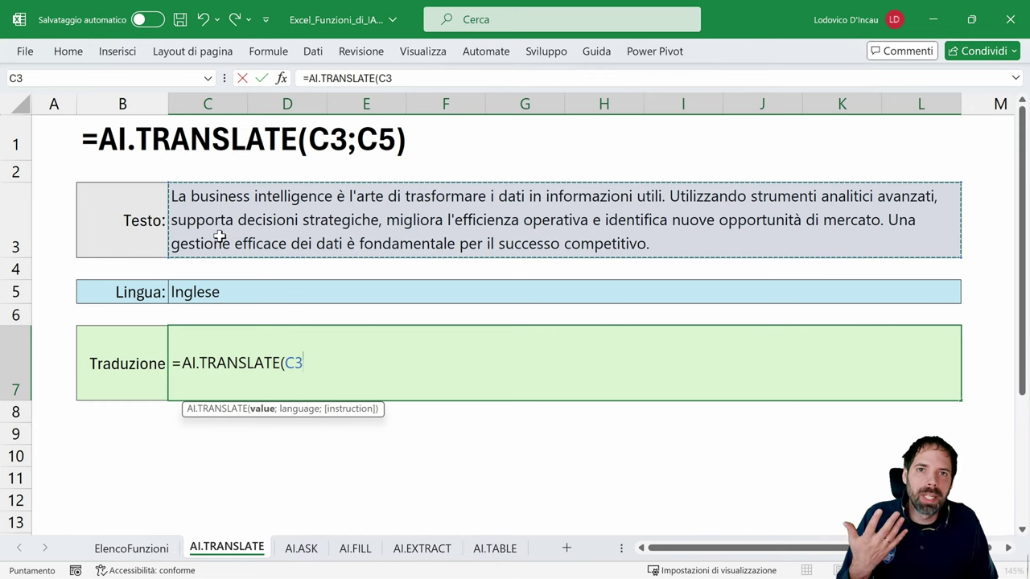
text(;)
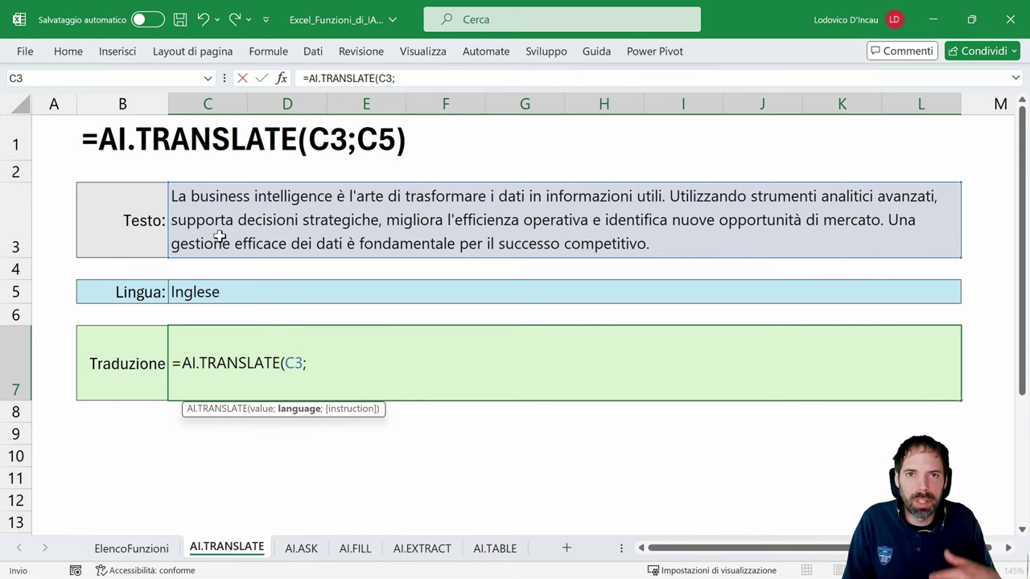
click(202, 292)
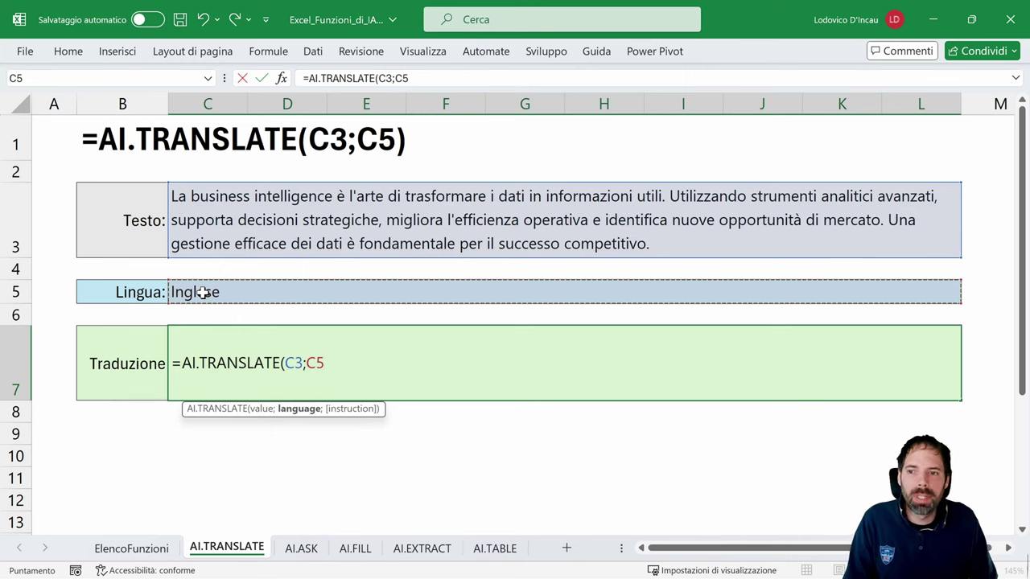
text())
key(Return)
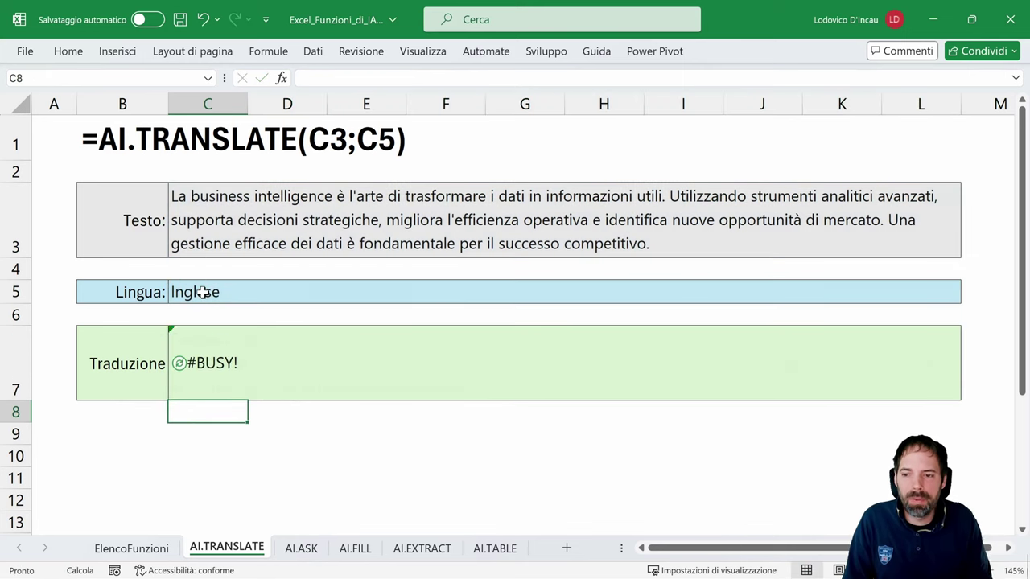
Change the target language in C5 to Spagnolo
click(217, 378)
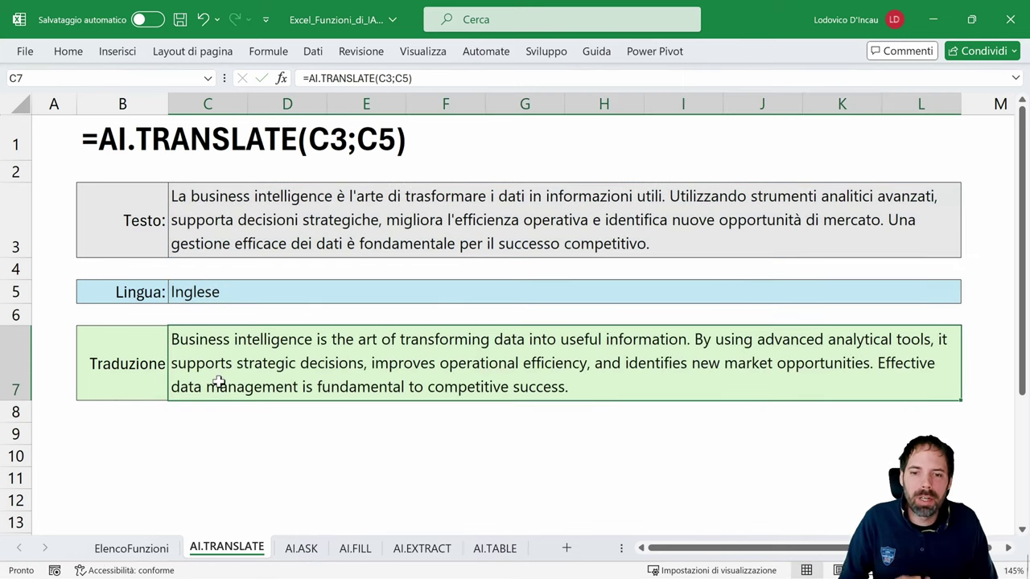
click(186, 291)
text(Spagnolo)
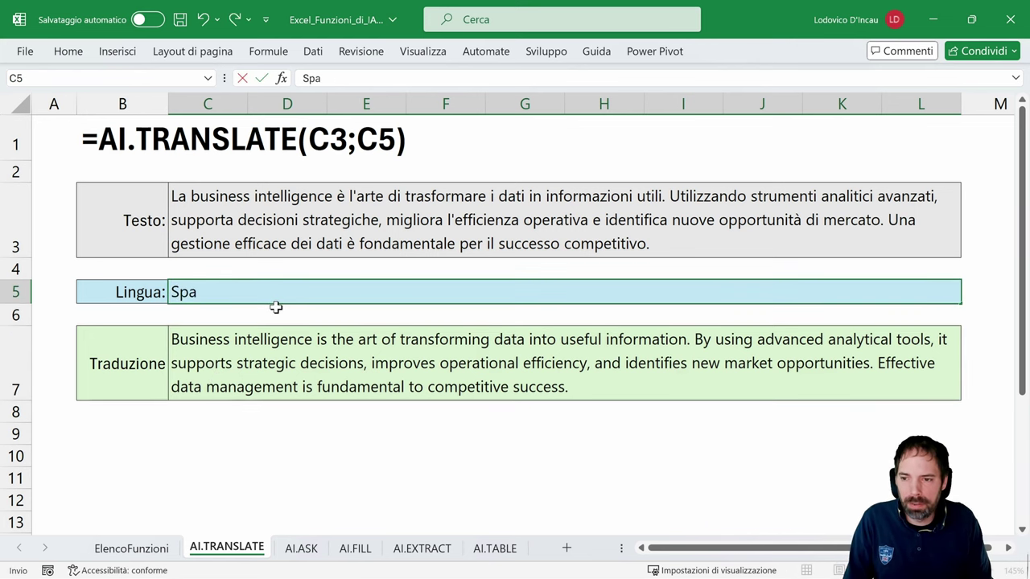
key(Return)
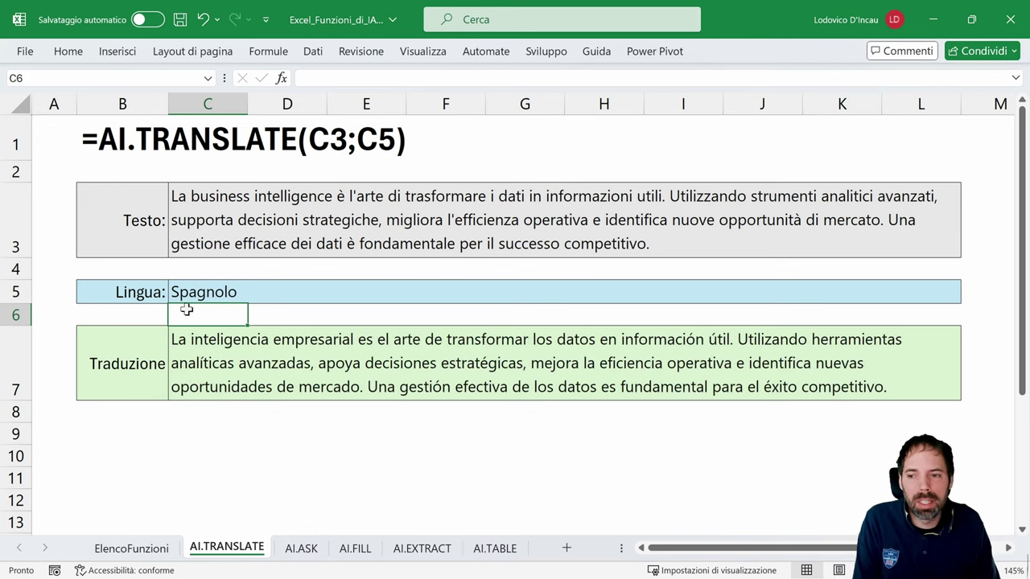
click(117, 299)
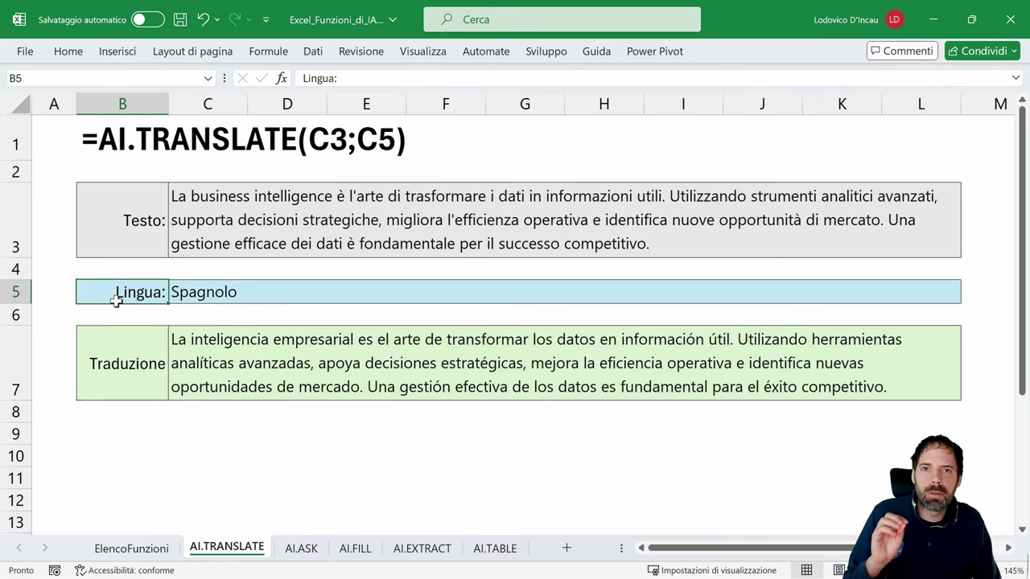
On AI.ASK, inspect B4's question and B6's =AI.ASK(B4) answer, copying the sum question from B9
click(302, 550)
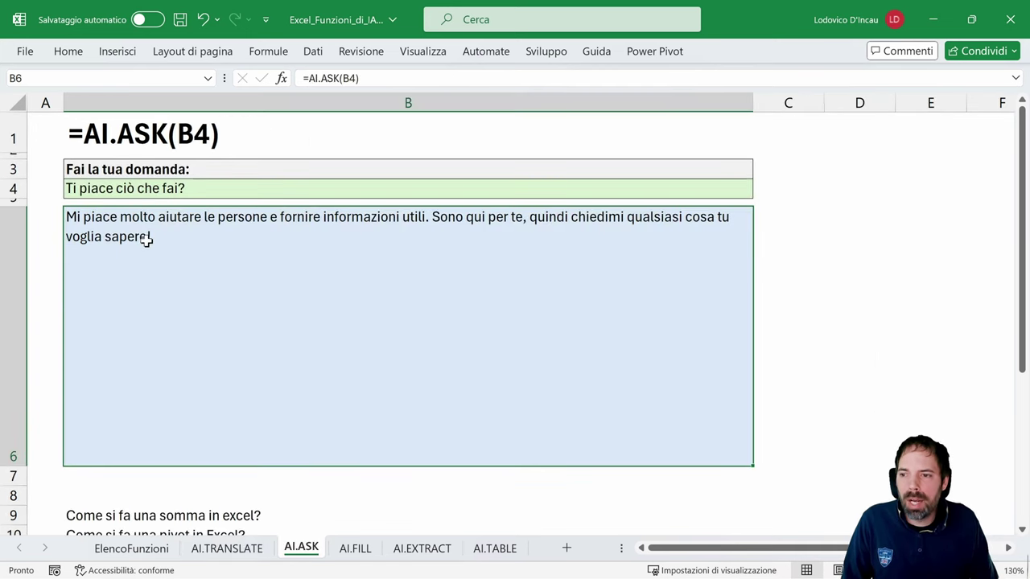
click(72, 192)
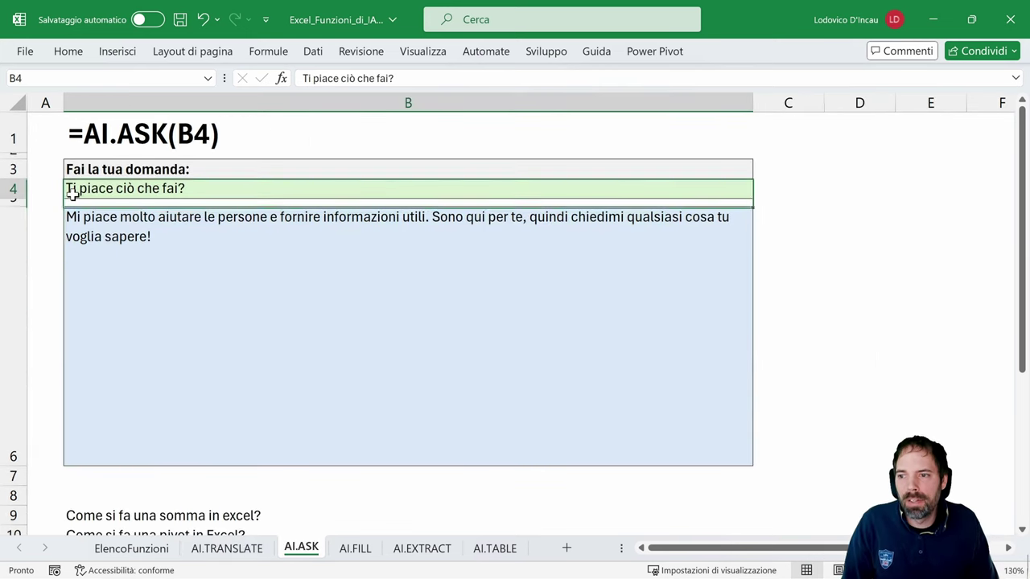
click(102, 306)
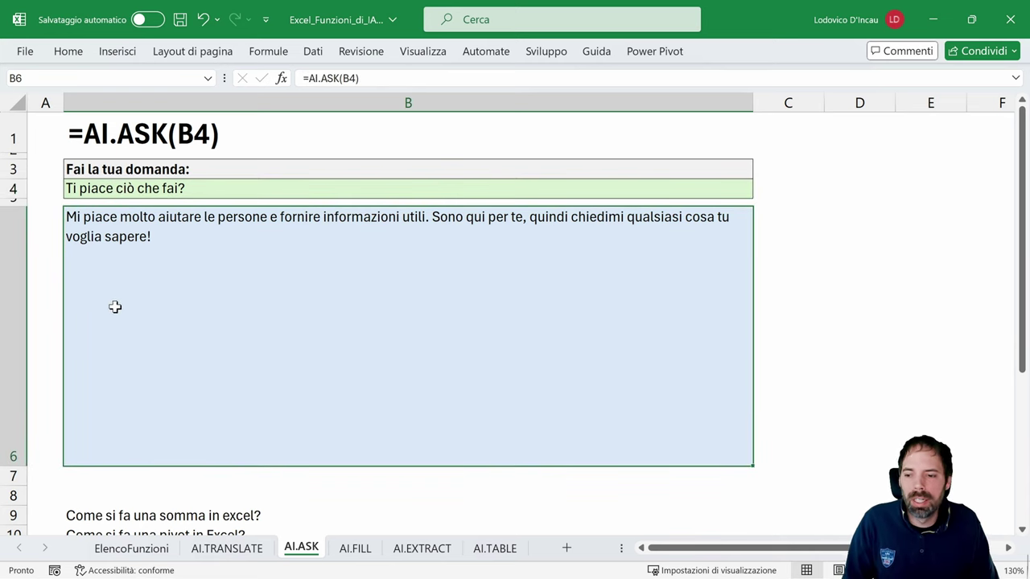
scroll(116, 330, down, 2)
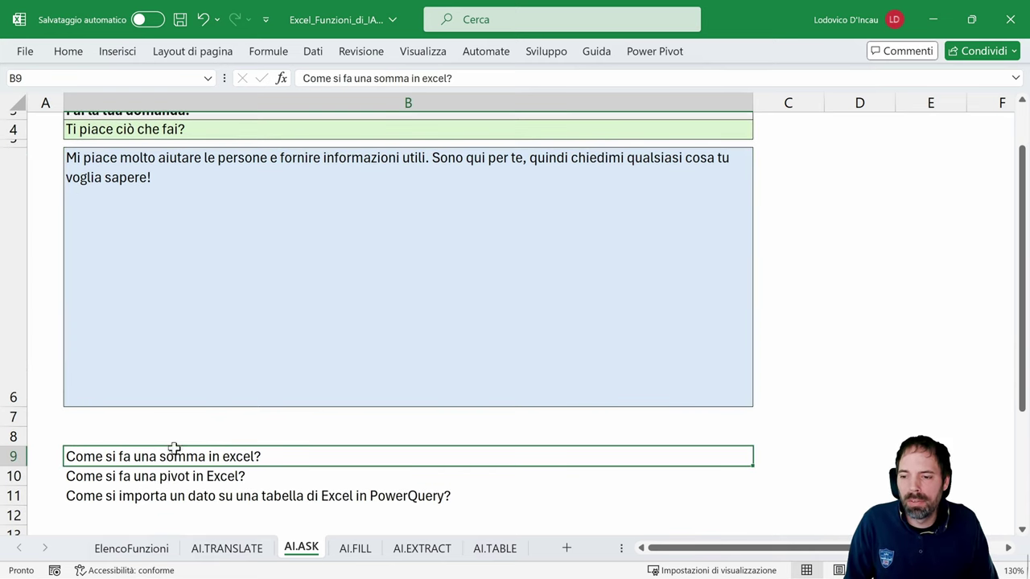
key(F2)
key(shift+Home)
key(ctrl+c)
scroll(190, 223, up, 2)
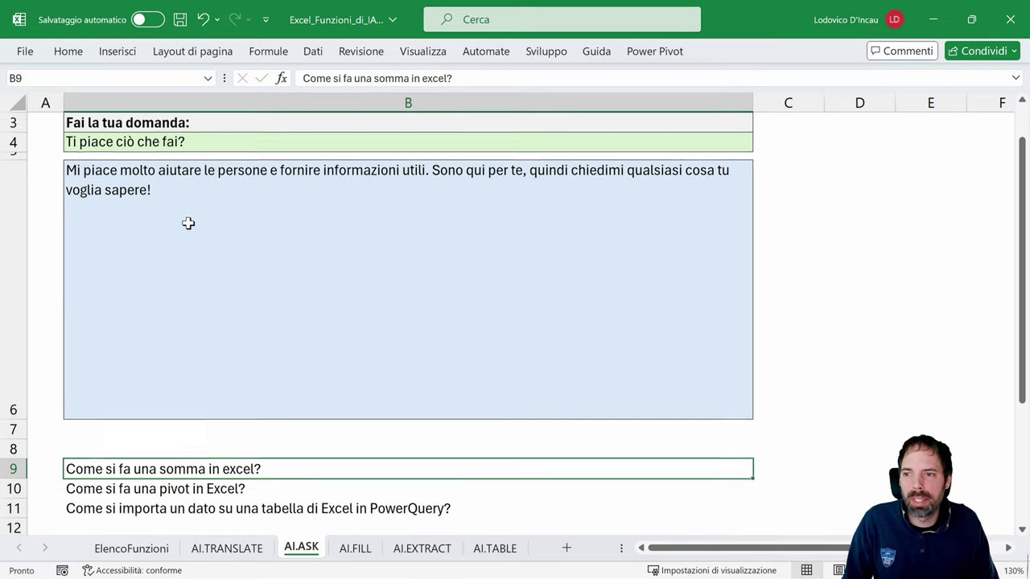
click(102, 191)
click(151, 268)
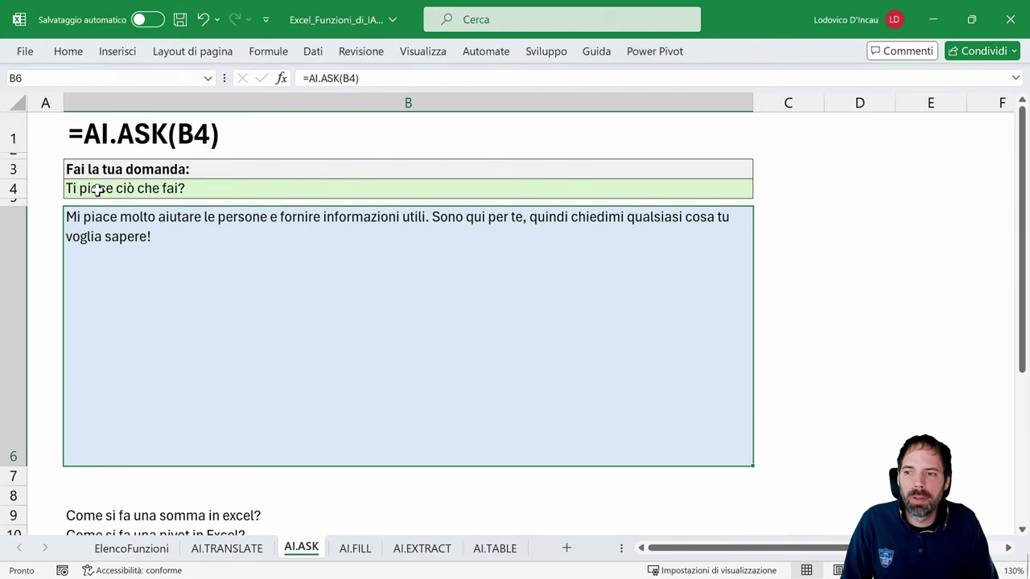
click(96, 188)
Replace the question in B4 with the pasted sum question
drag(394, 78, 131, 70)
key(ctrl+v)
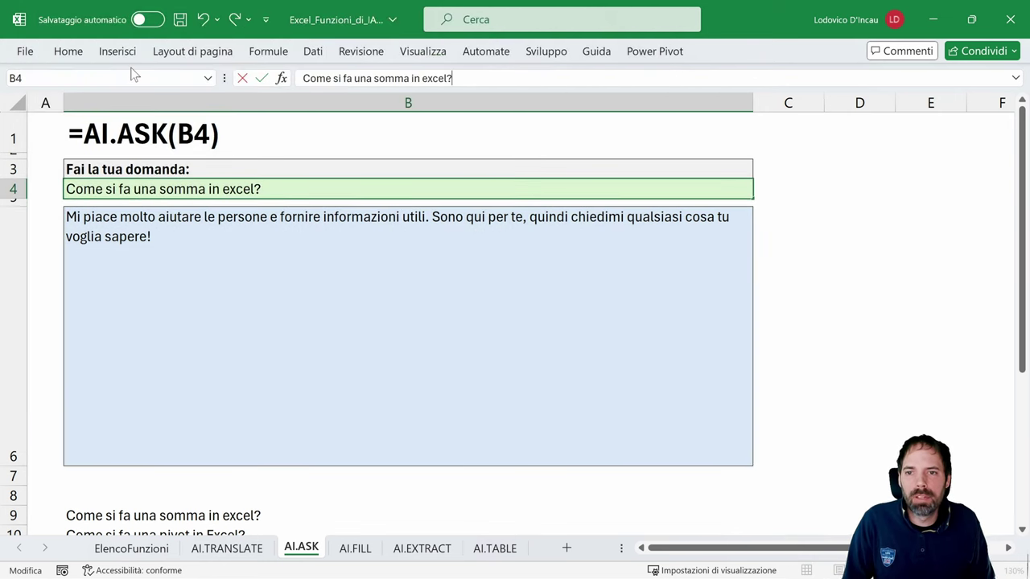
key(Return)
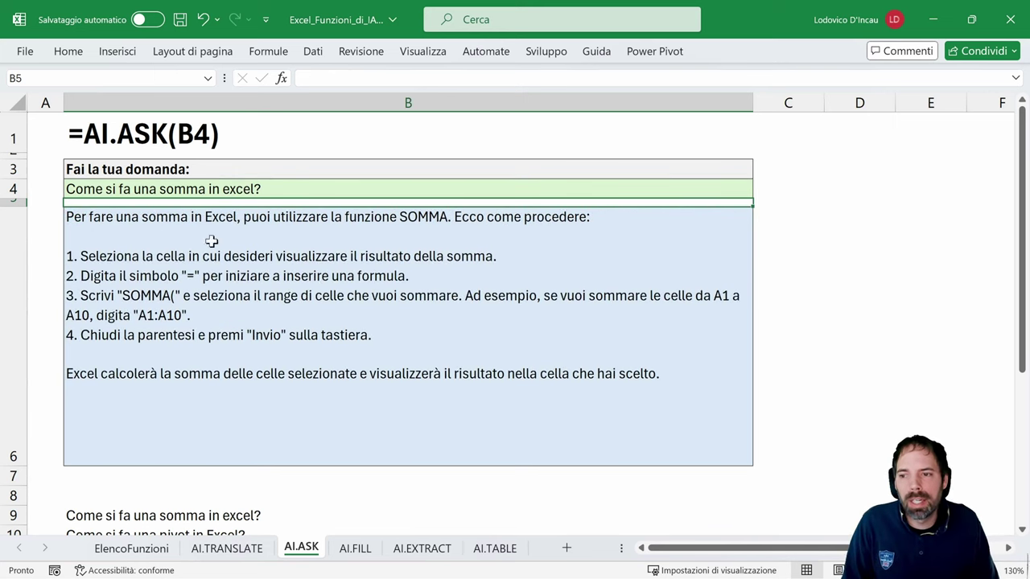
click(159, 190)
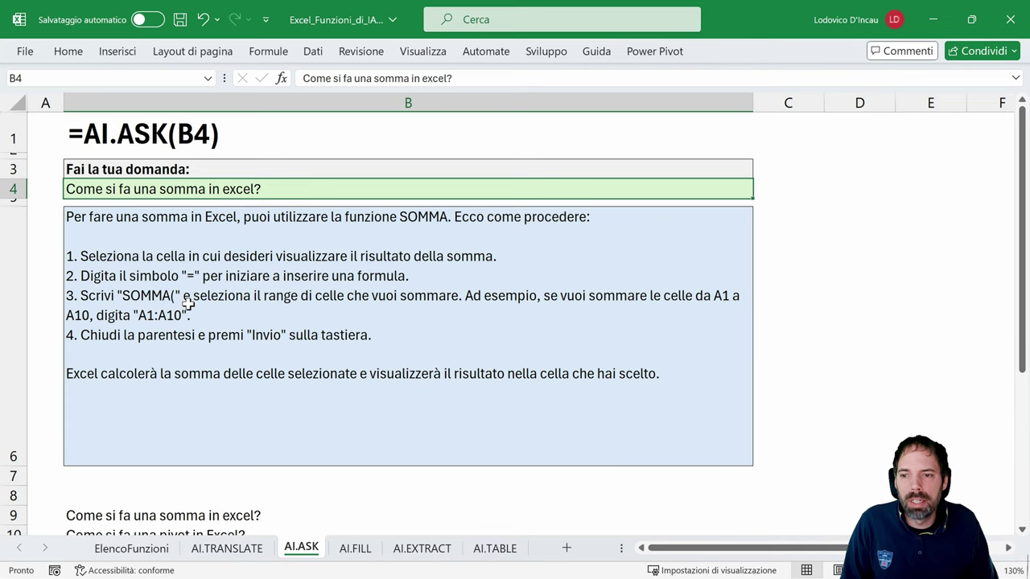
Copy the pivot question from B10 and paste it over the question in B4
scroll(186, 303, down, 1)
click(138, 475)
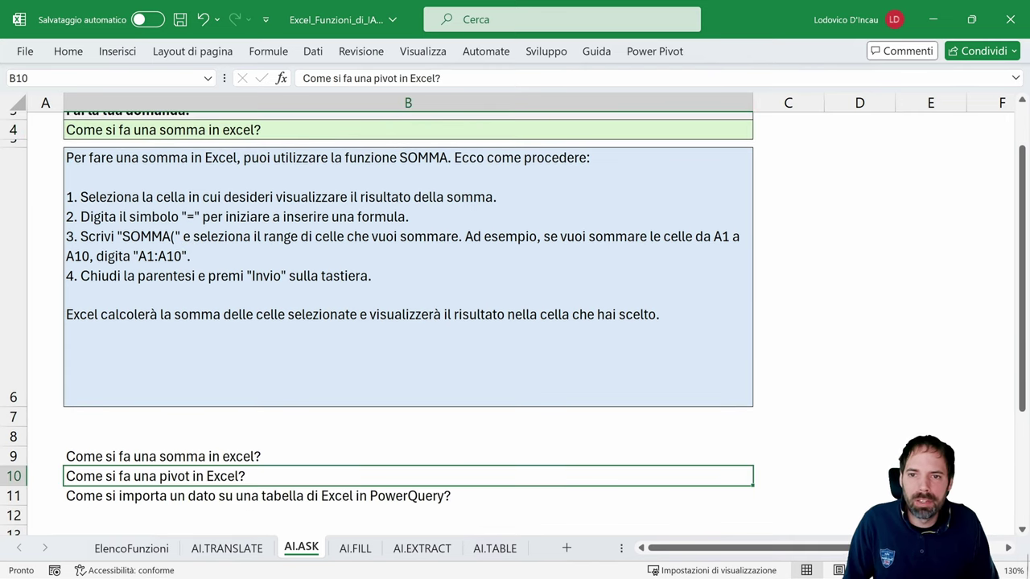
drag(441, 78, 303, 78)
key(ctrl+c)
key(Escape)
scroll(234, 334, up, 1)
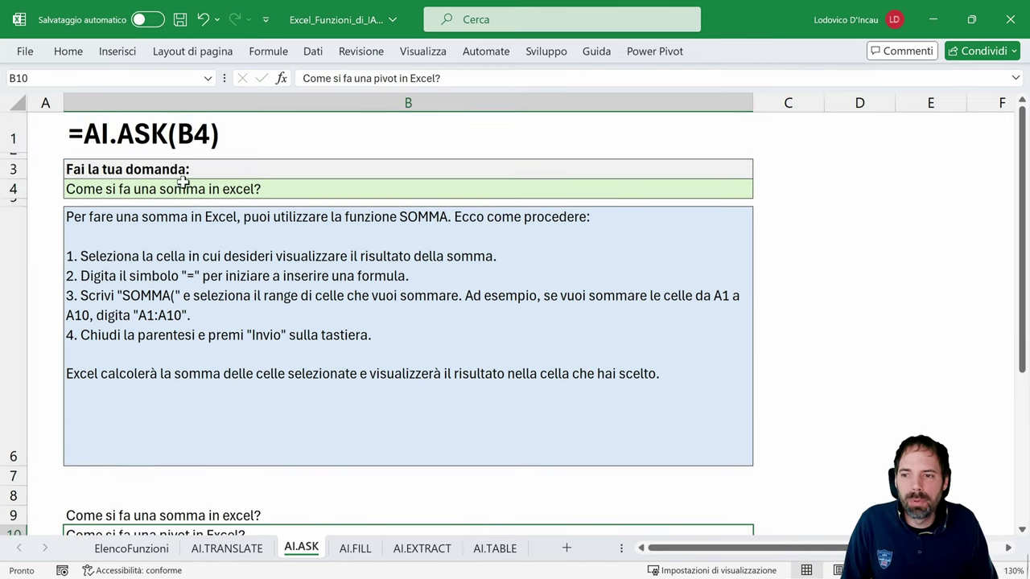
click(177, 188)
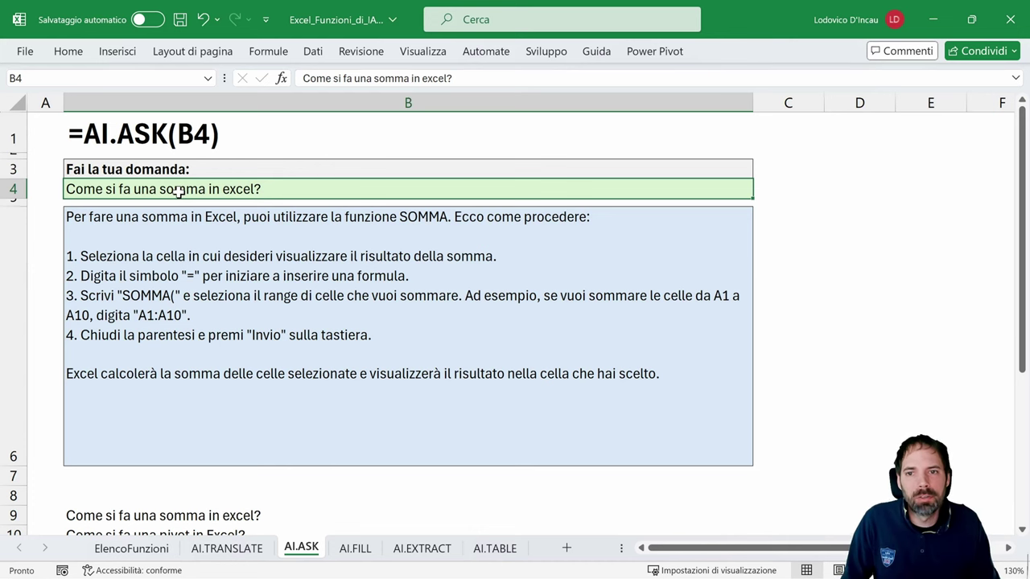
drag(453, 78, 304, 78)
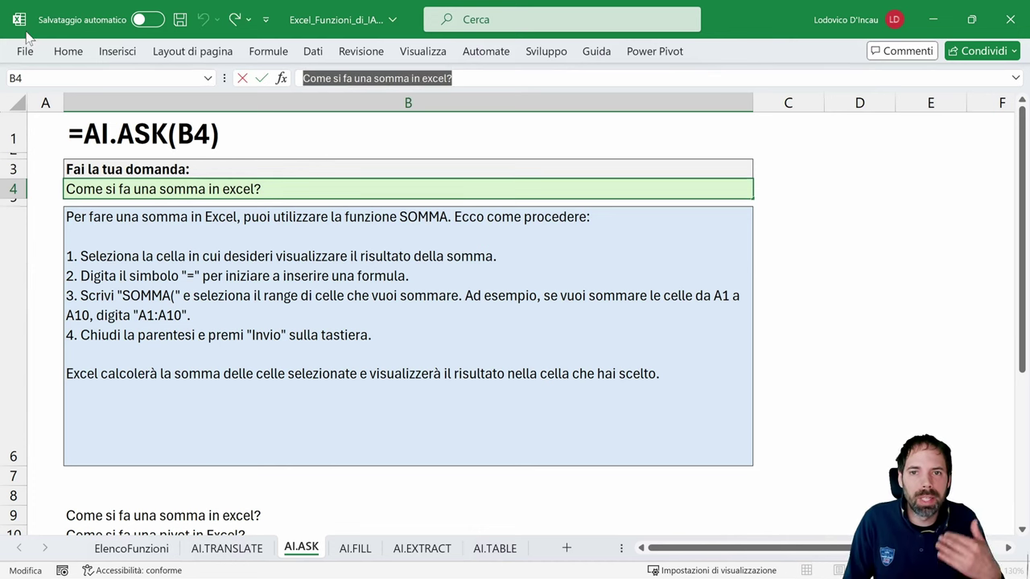
key(ctrl+v)
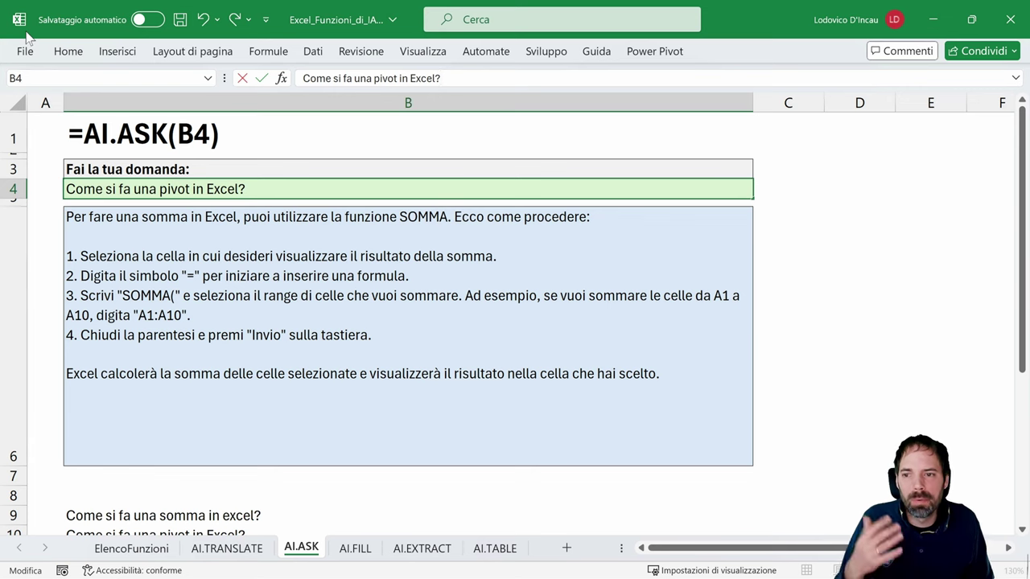
key(Return)
Put the PowerQuery import question from B11 into B4, then move to the AI.FILL sheet
scroll(208, 383, down, 1)
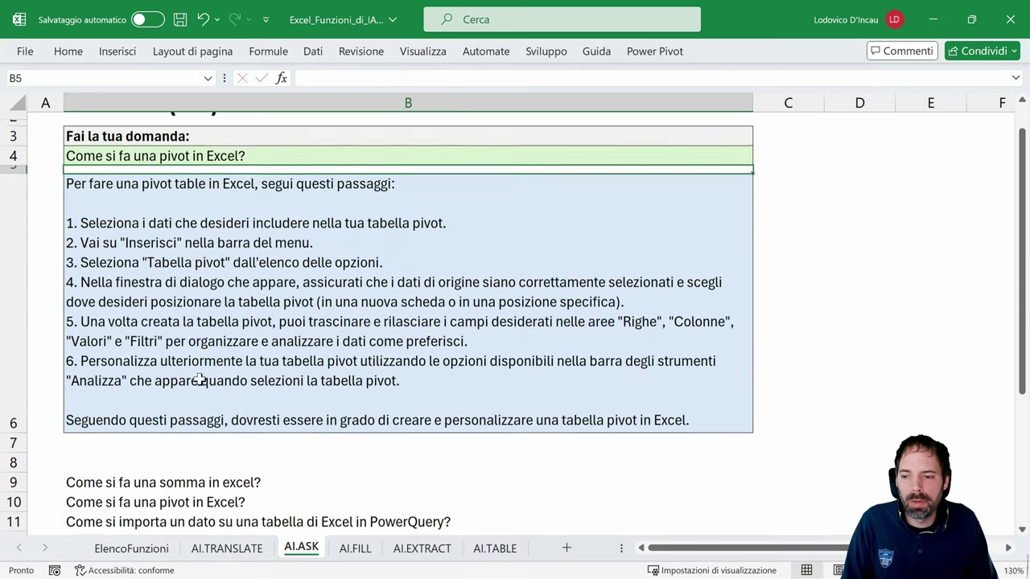
scroll(199, 381, down, 1)
click(81, 495)
drag(648, 80, 304, 78)
key(ctrl+c)
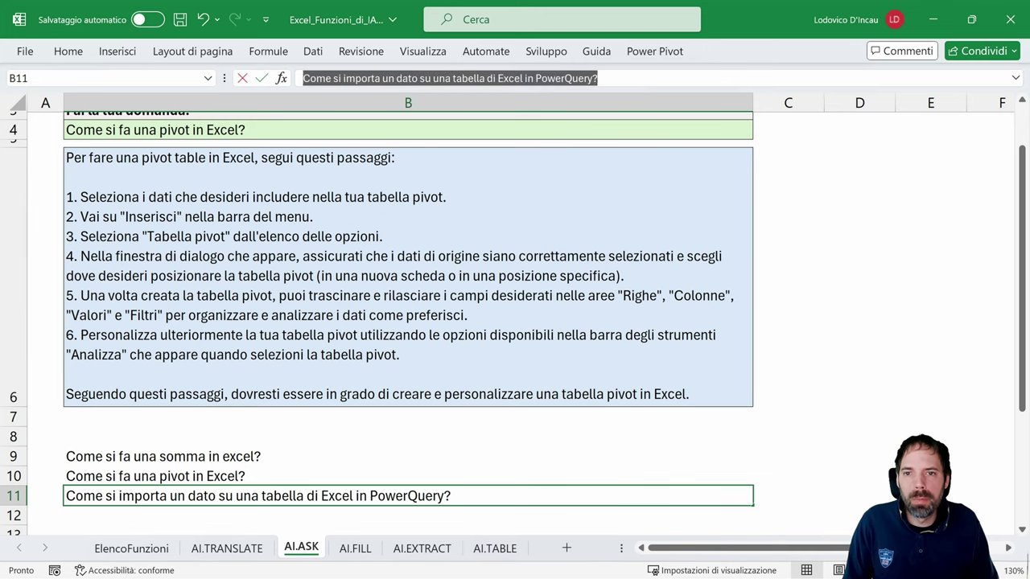
key(Escape)
scroll(245, 157, up, 1)
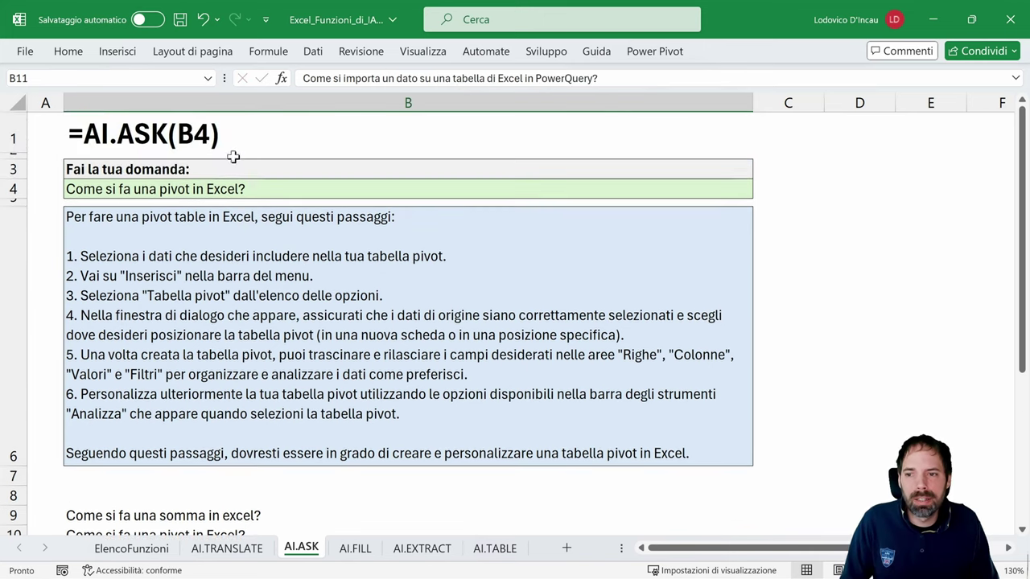
click(218, 185)
drag(441, 78, 303, 78)
key(ctrl+v)
key(Return)
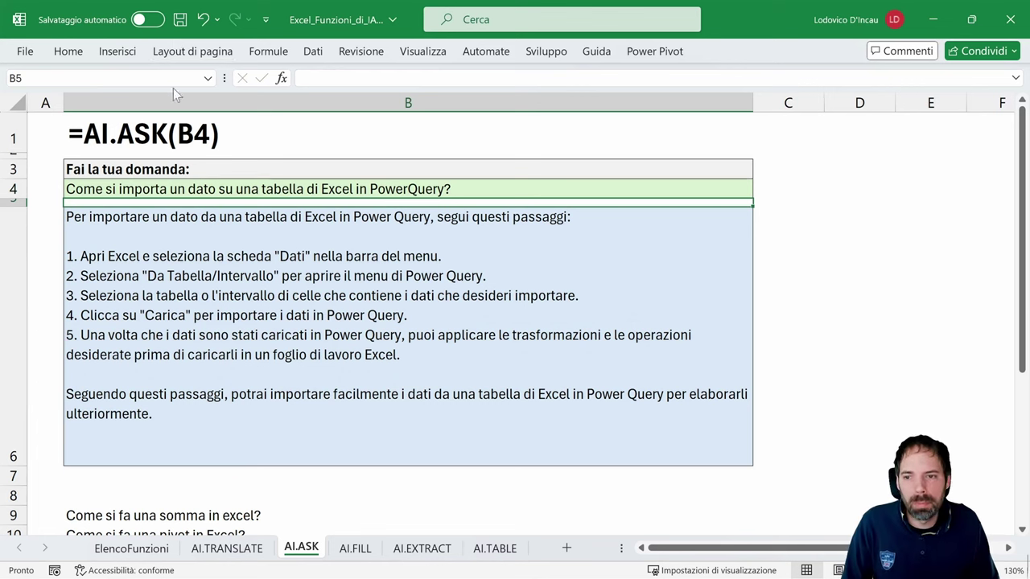
click(126, 168)
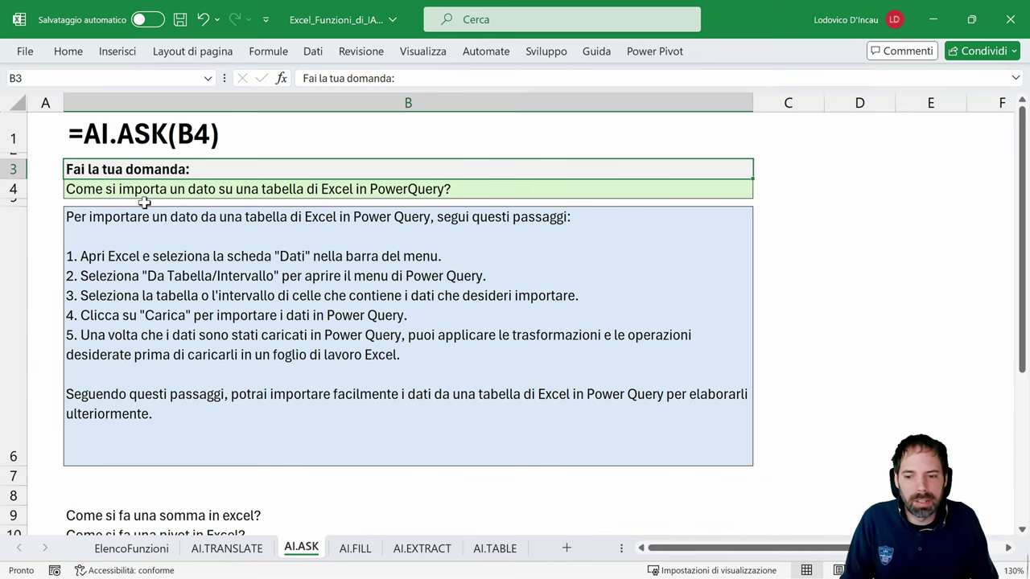
click(364, 549)
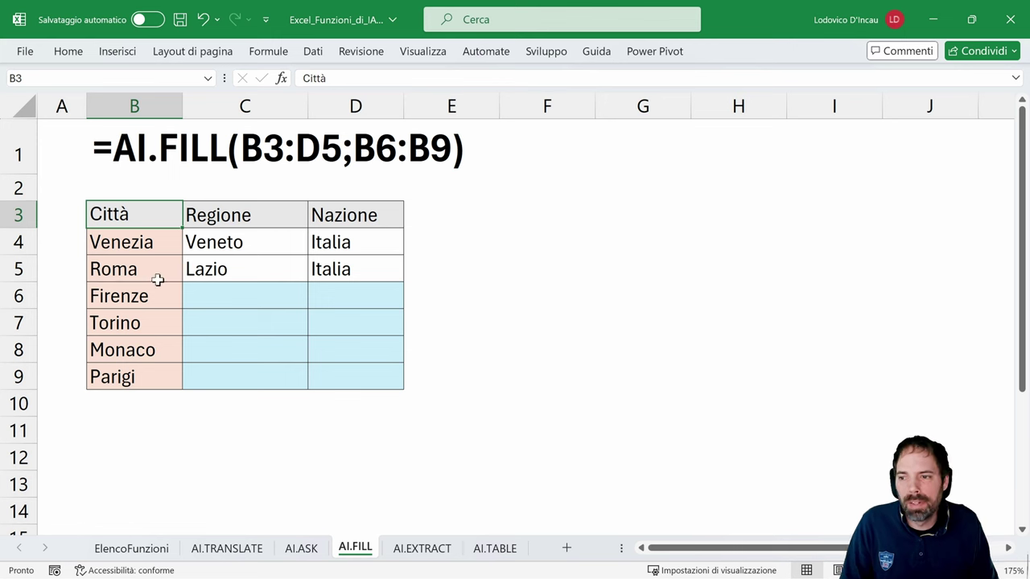
click(203, 217)
click(330, 212)
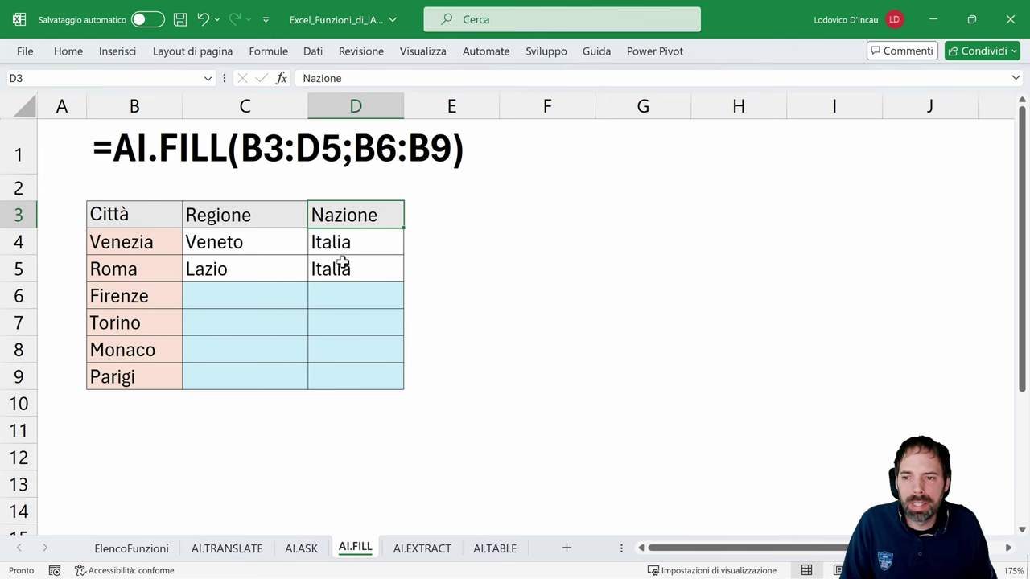
drag(142, 236, 307, 266)
click(119, 240)
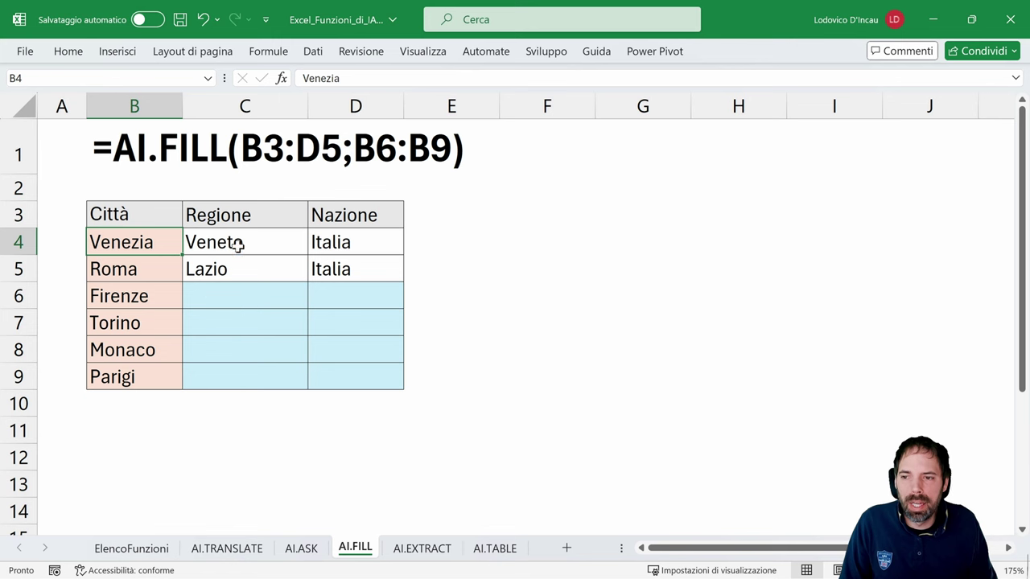
click(237, 249)
click(361, 243)
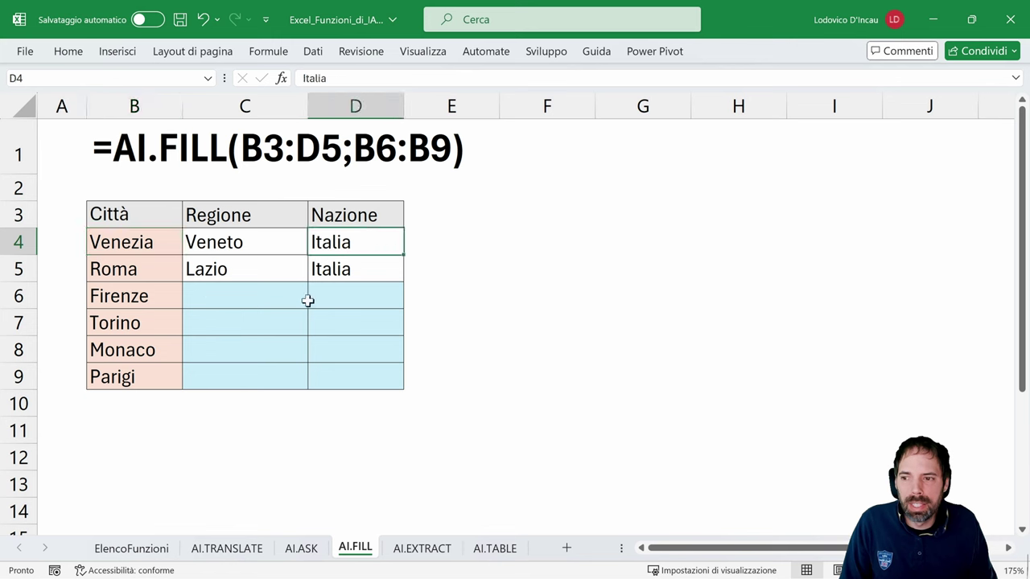
click(152, 273)
click(268, 266)
click(361, 272)
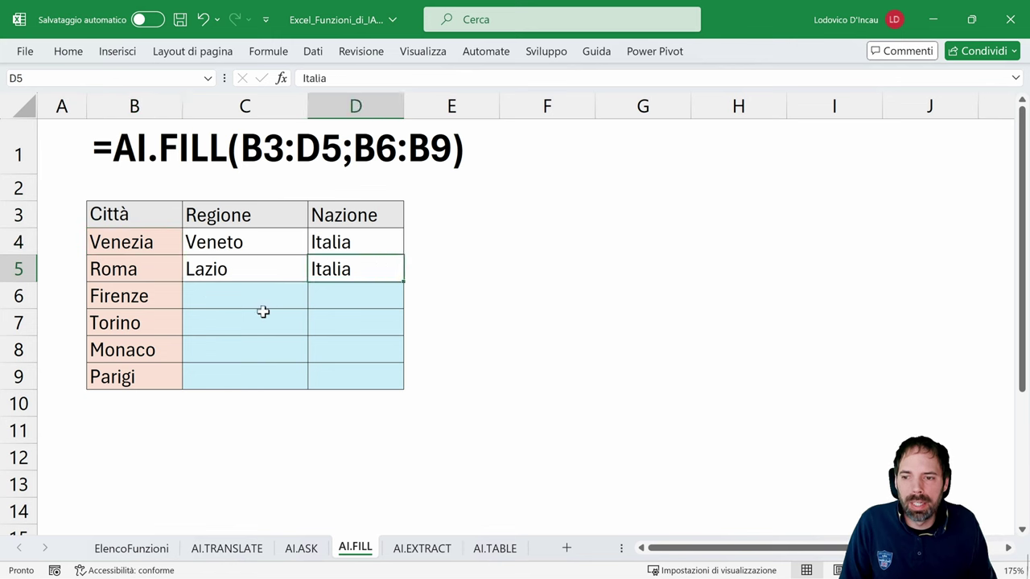
drag(261, 302, 342, 375)
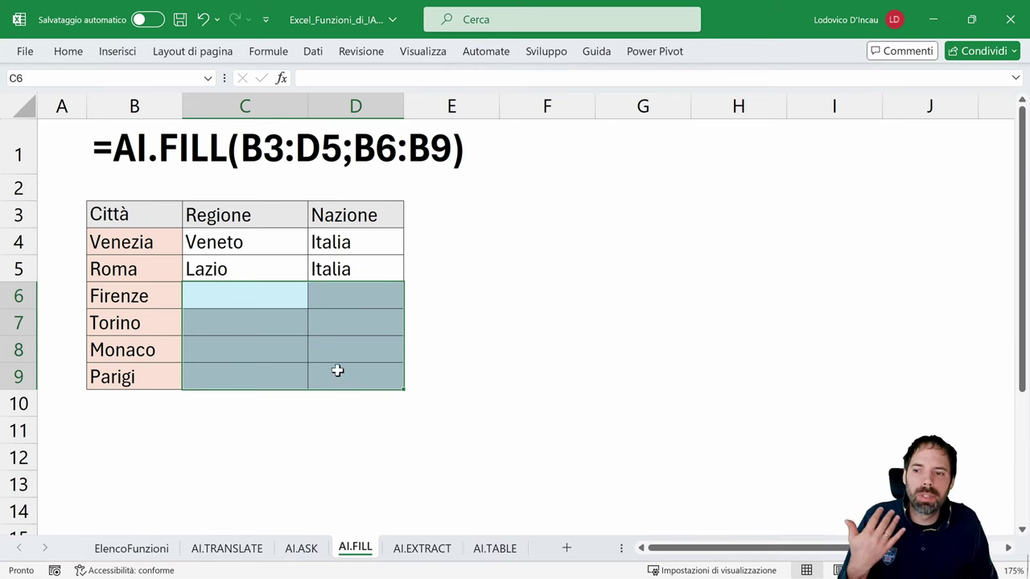
Enter =AI.FILL(B3:D5;B6:B9) in C6 to fill regions and countries for the cities
click(232, 297)
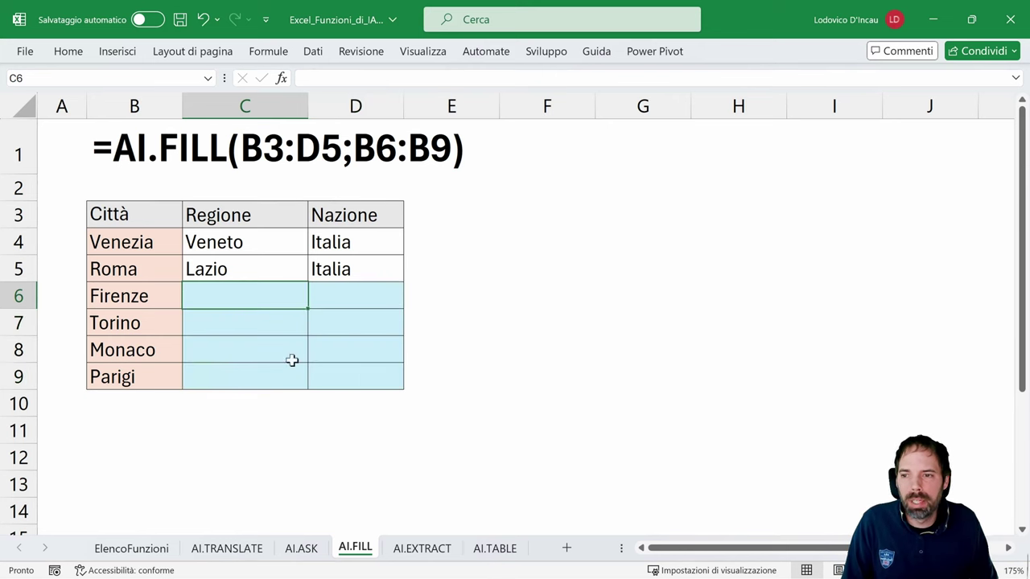
text(=)
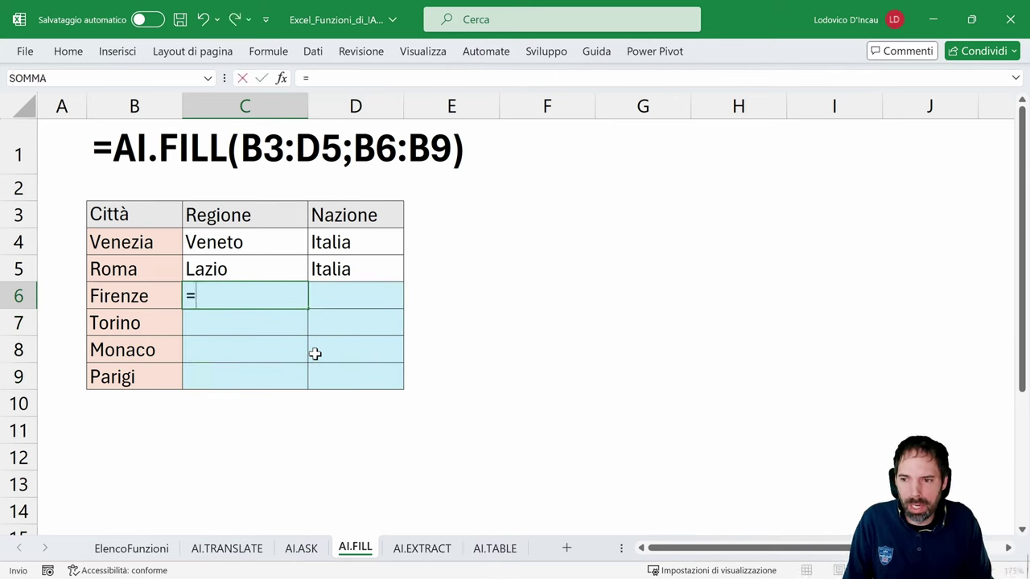
text(a)
key(BackSpace)
text(AI,)
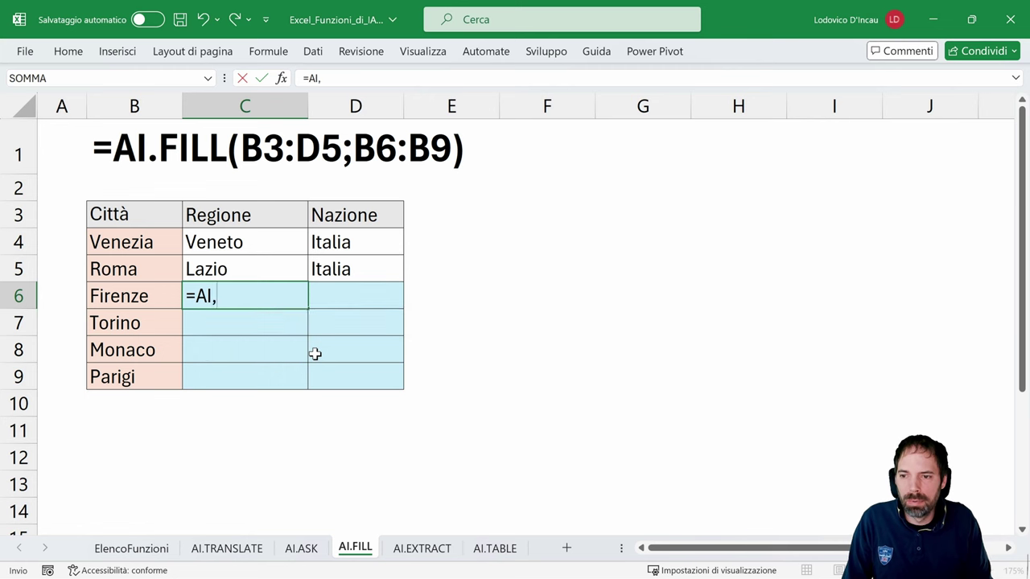
key(BackSpace)
text(.FILL()
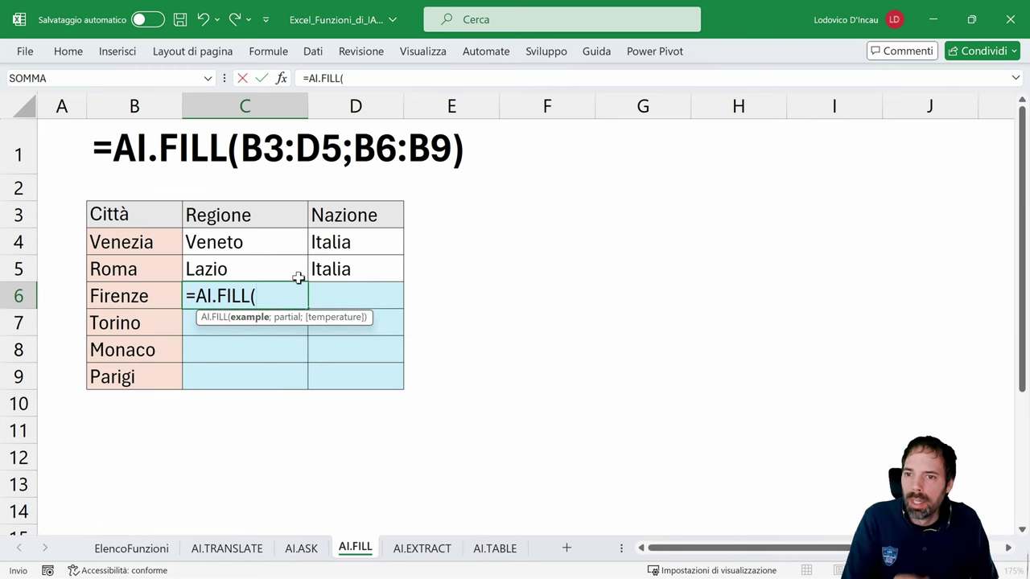
drag(129, 214, 322, 262)
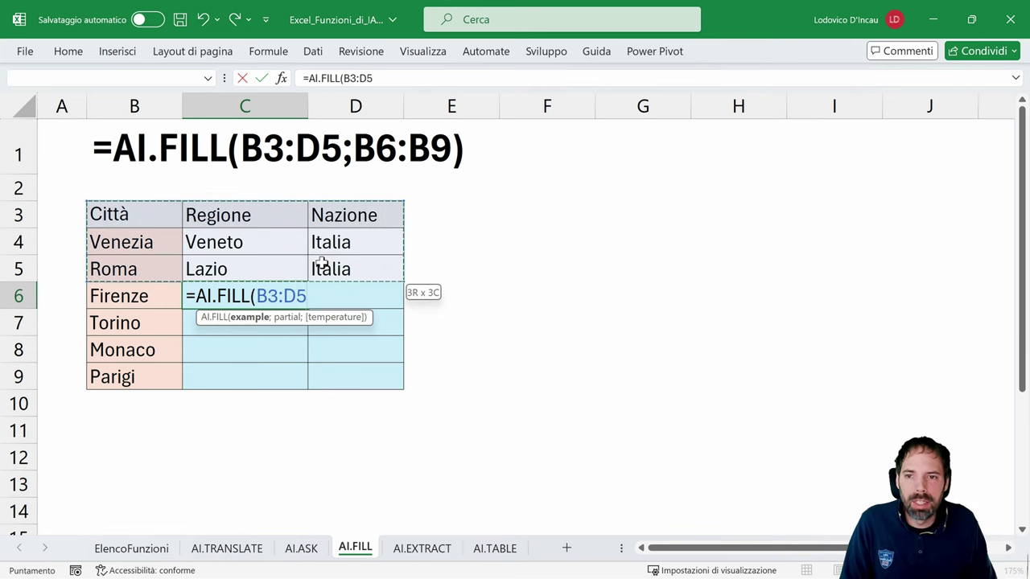
drag(321, 261, 322, 261)
text(;)
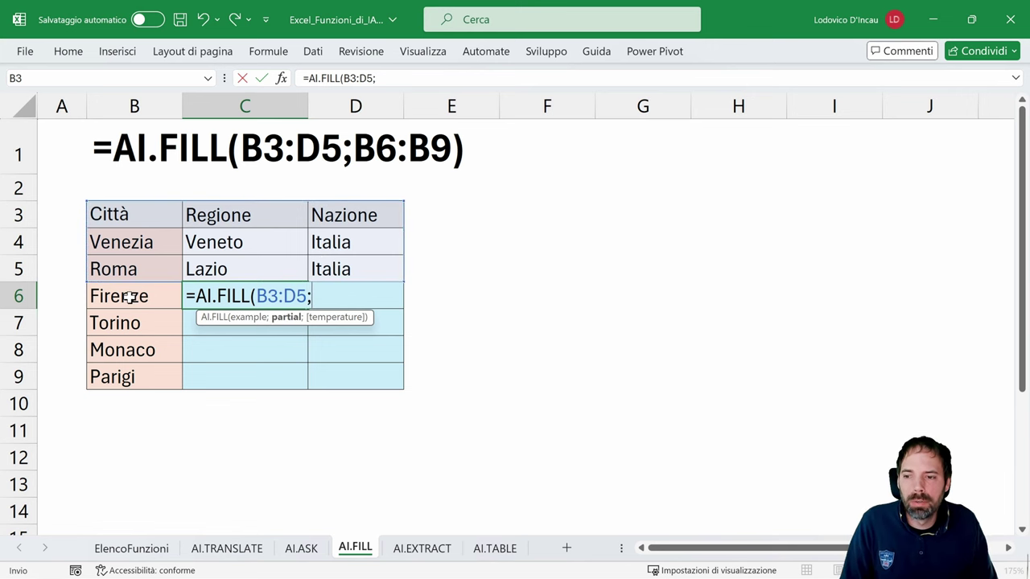
drag(129, 297, 125, 381)
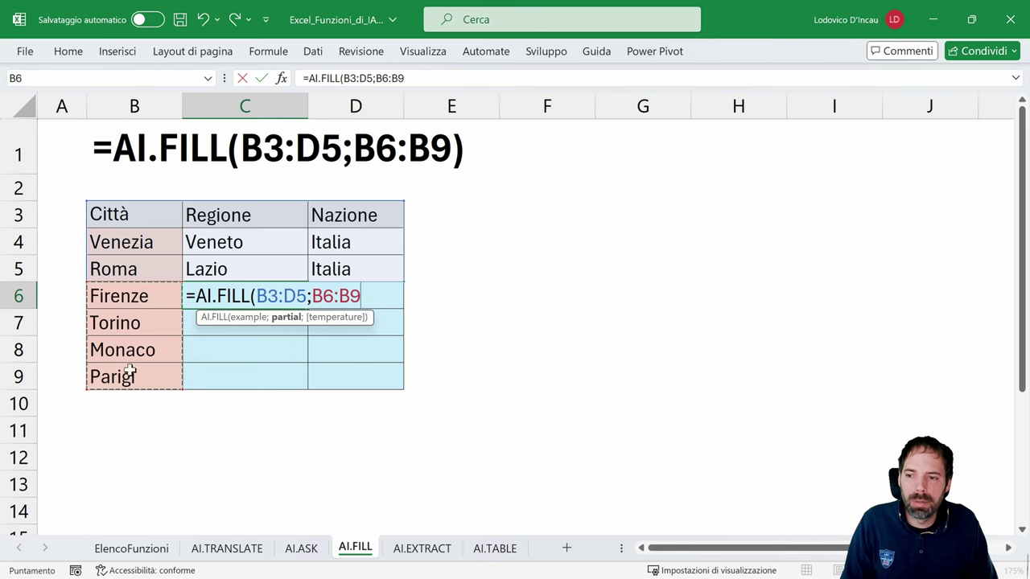
text())
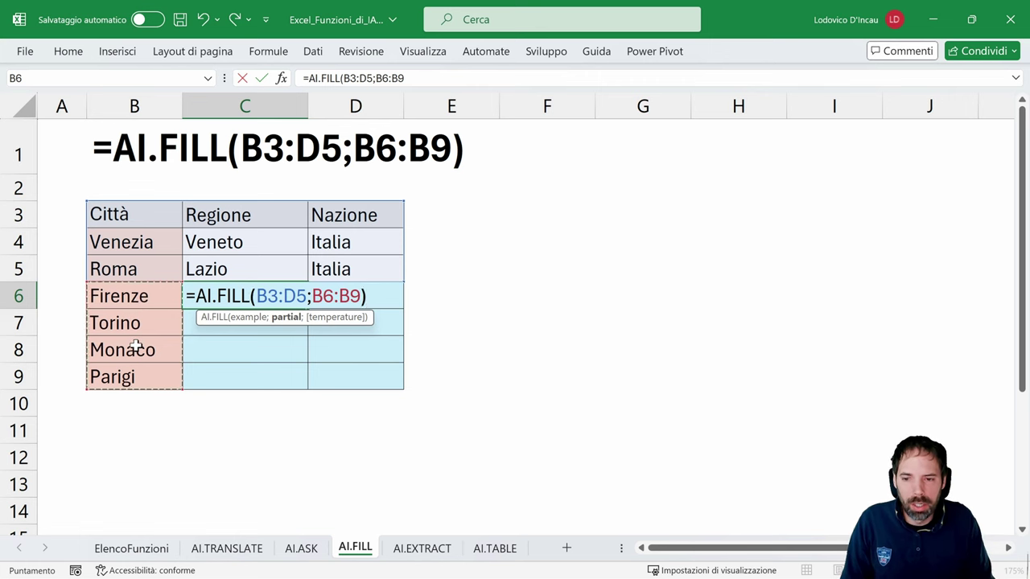
key(Return)
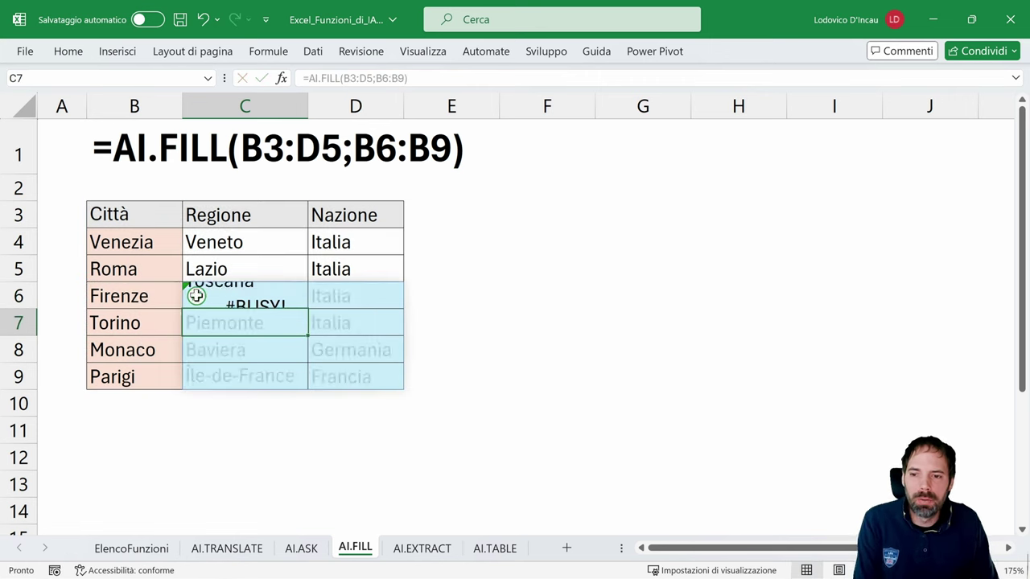
Review the filled results under Città, Regione and Nazione, then move to AI.EXTRACT
click(506, 347)
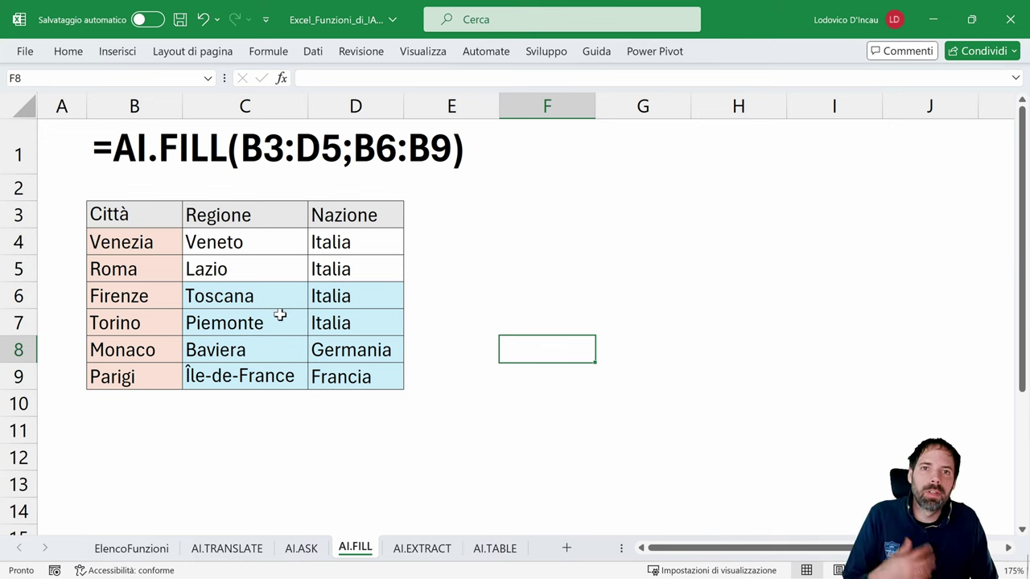
click(243, 299)
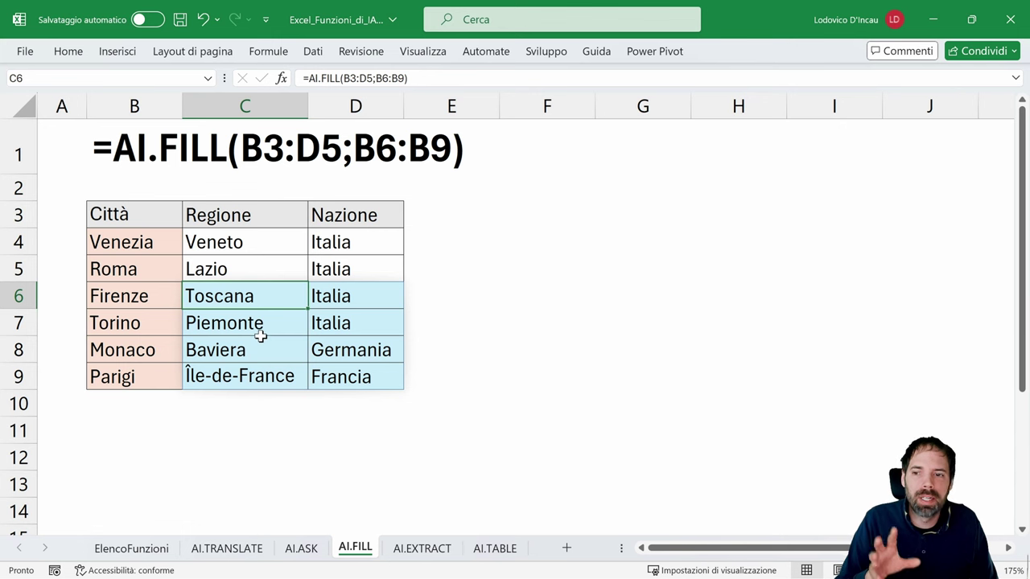
click(141, 211)
click(239, 214)
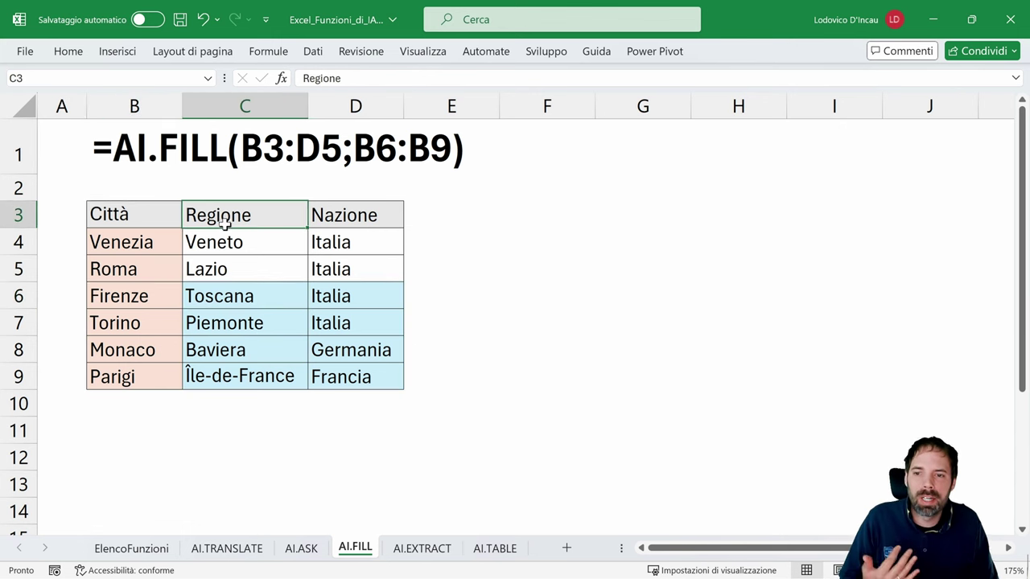
click(331, 221)
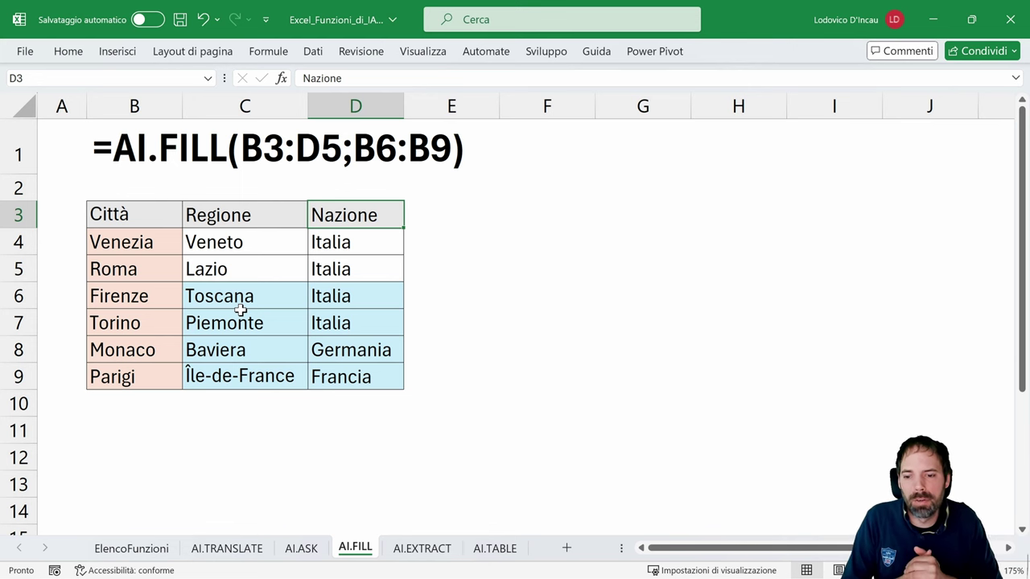
click(426, 550)
click(92, 251)
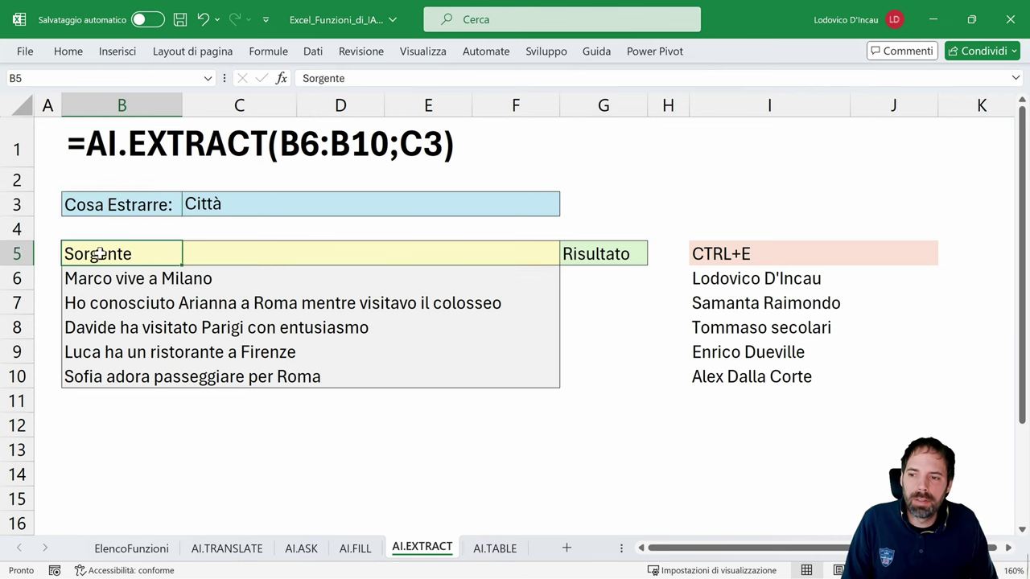
click(128, 204)
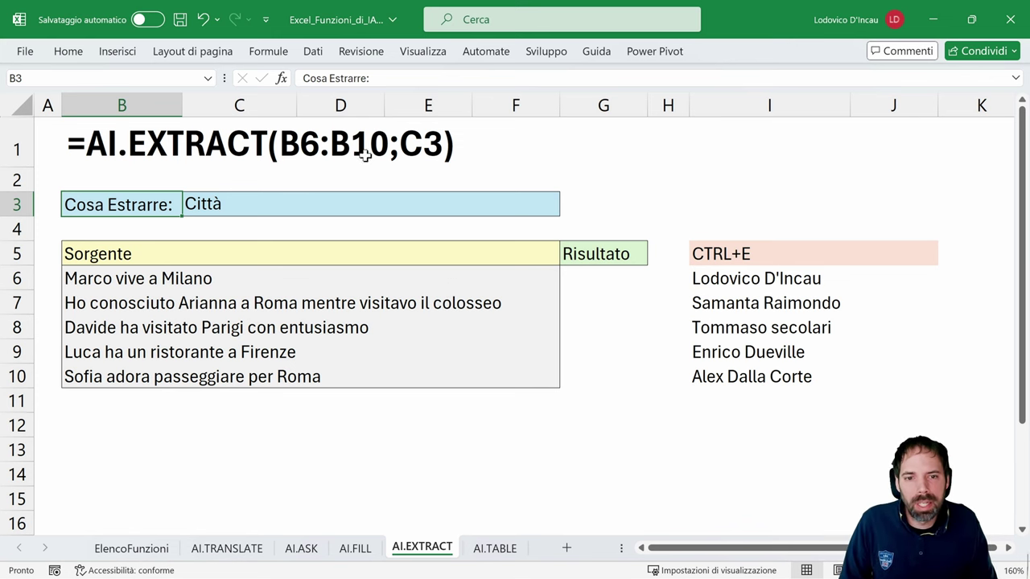
drag(785, 259, 882, 370)
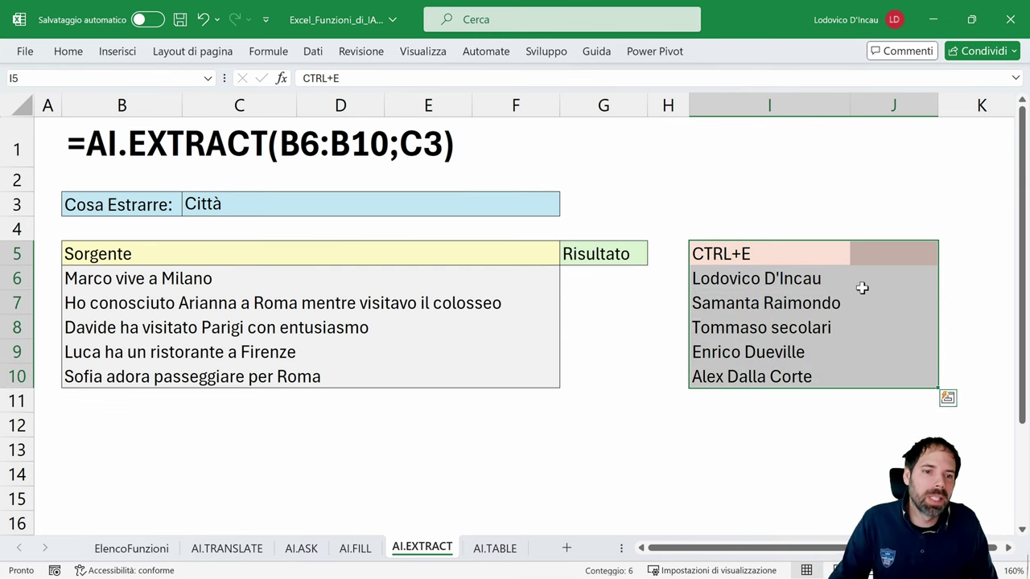
drag(712, 277, 772, 373)
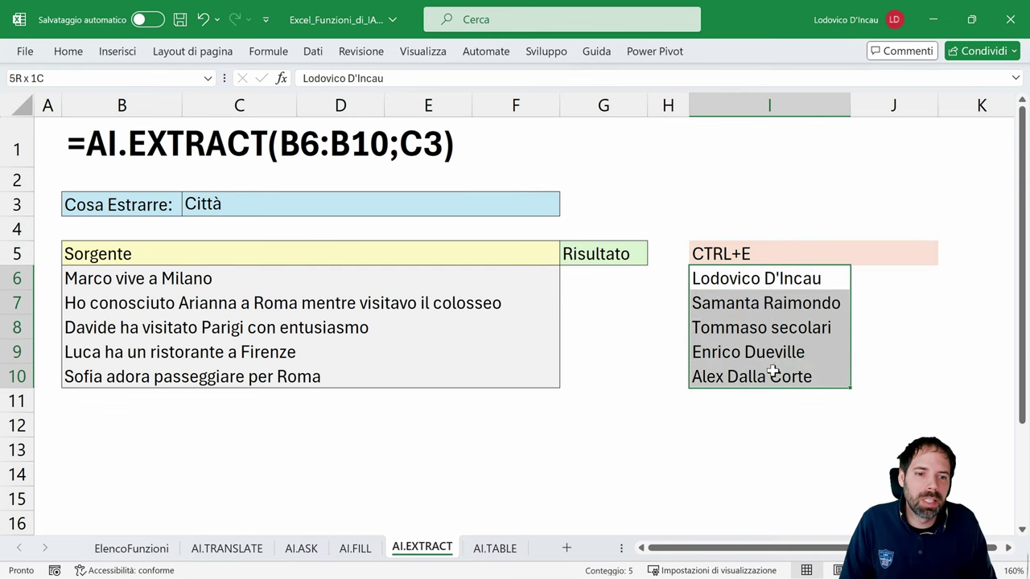
Type the first person's first name in J6 and Flash Fill the remaining first names
click(882, 271)
text(lODOVI)
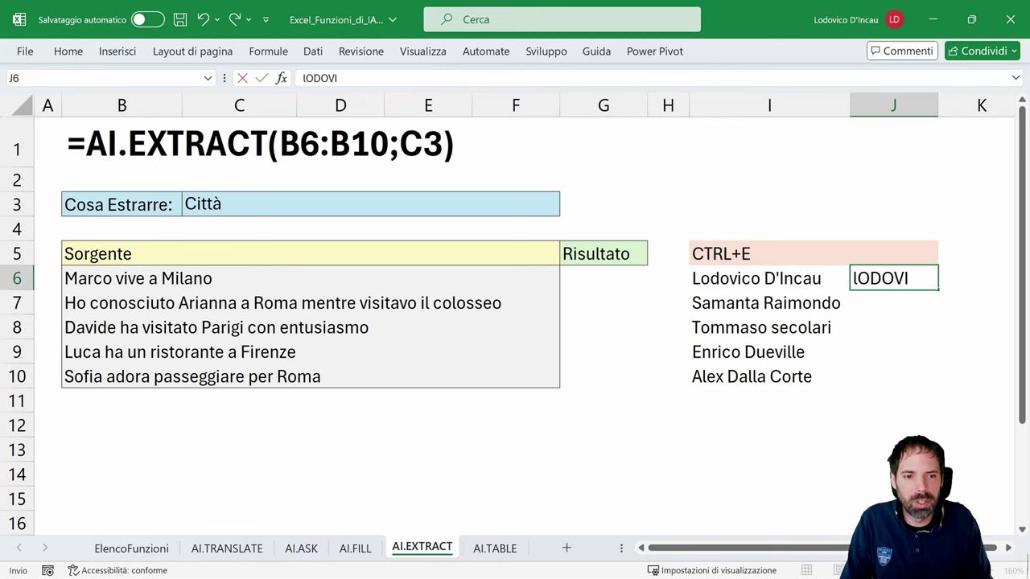
key(BackSpace)
key(BackSpace)
key(BackSpace)
key(BackSpace)
text(Lodv)
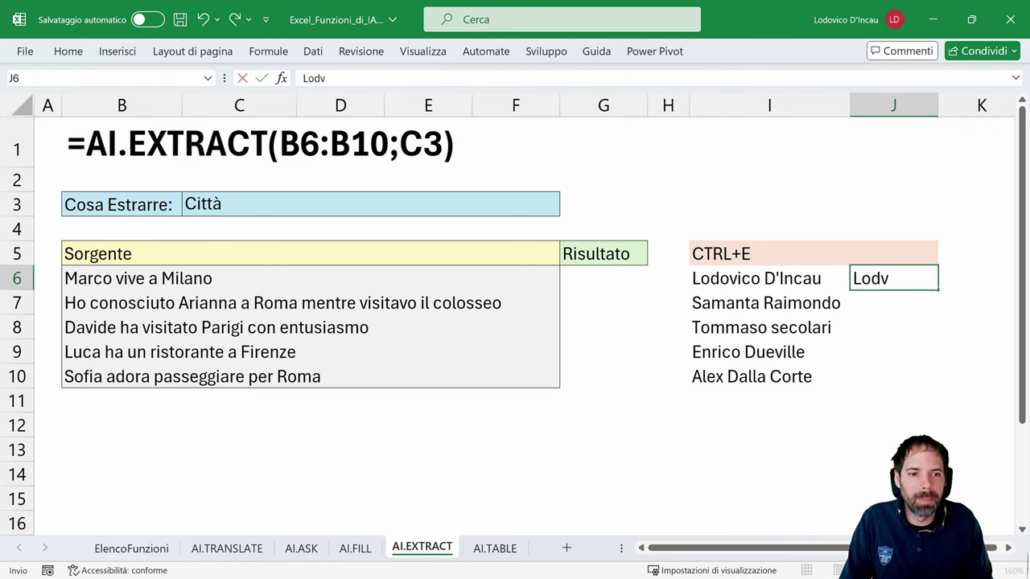
text(ovico)
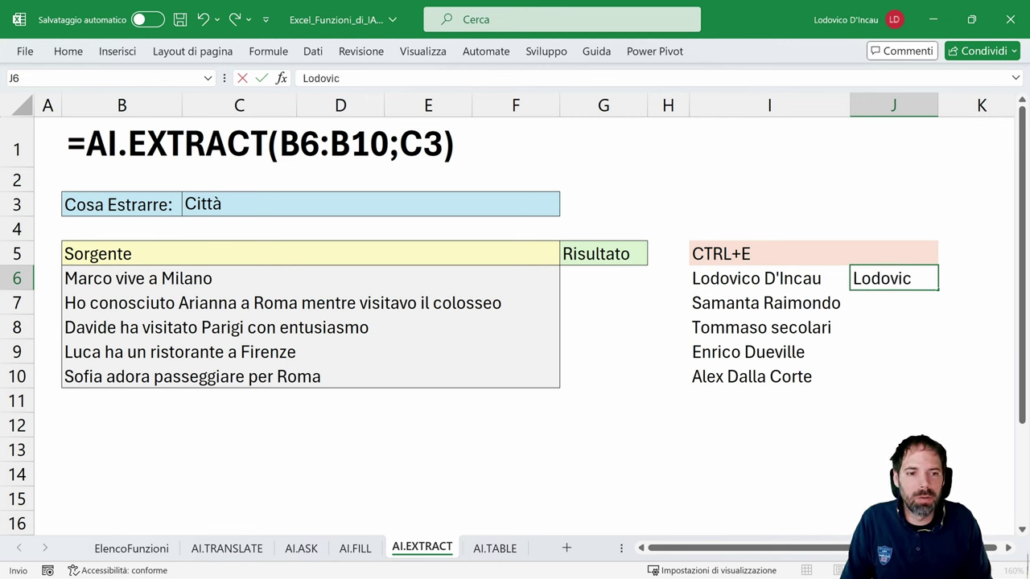
key(Return)
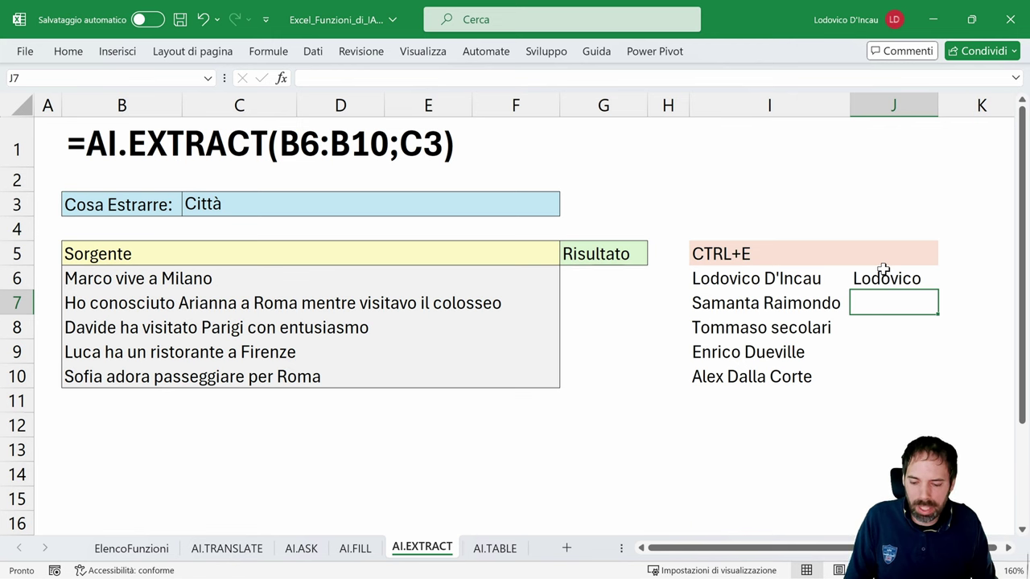
key(ctrl+e)
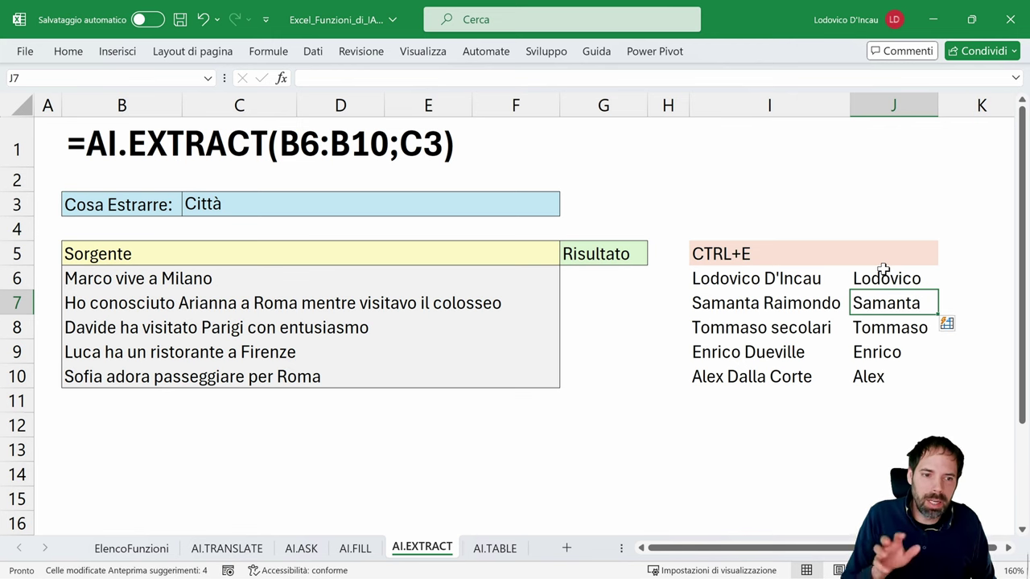
drag(873, 274, 869, 377)
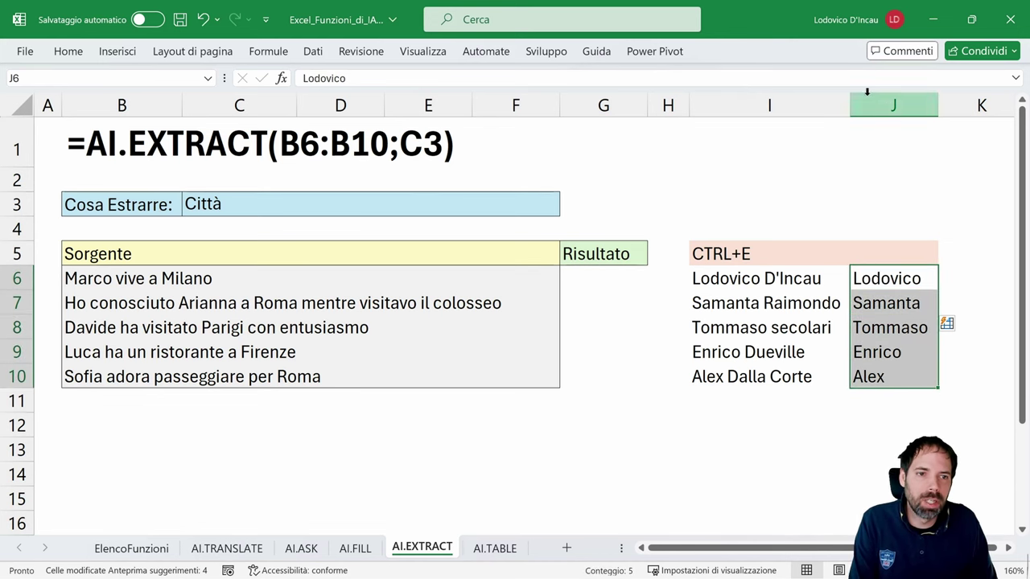
drag(891, 279, 882, 373)
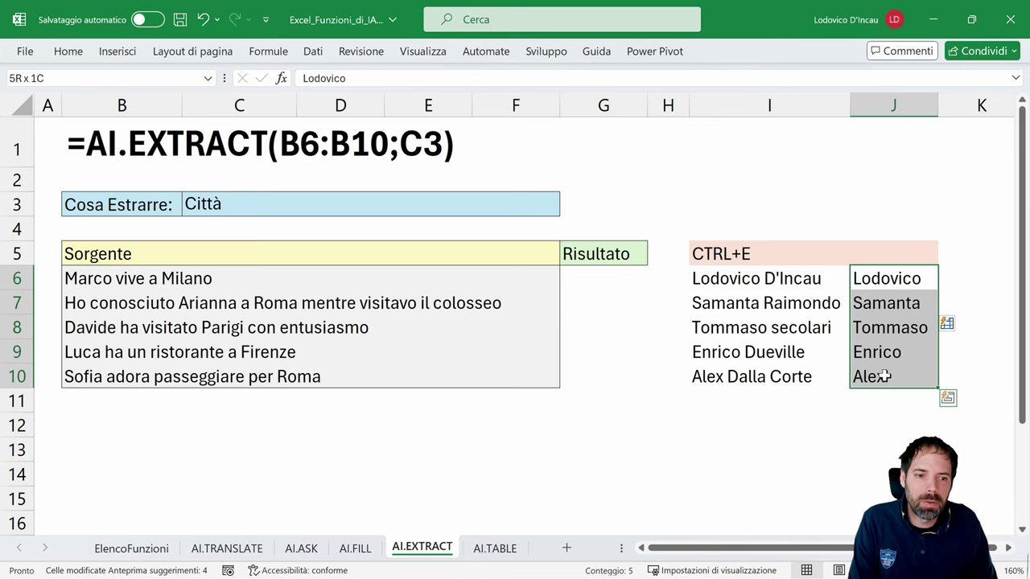
Enter Milano in G6 and try Flash Fill, dismissing the no-pattern warning
click(587, 275)
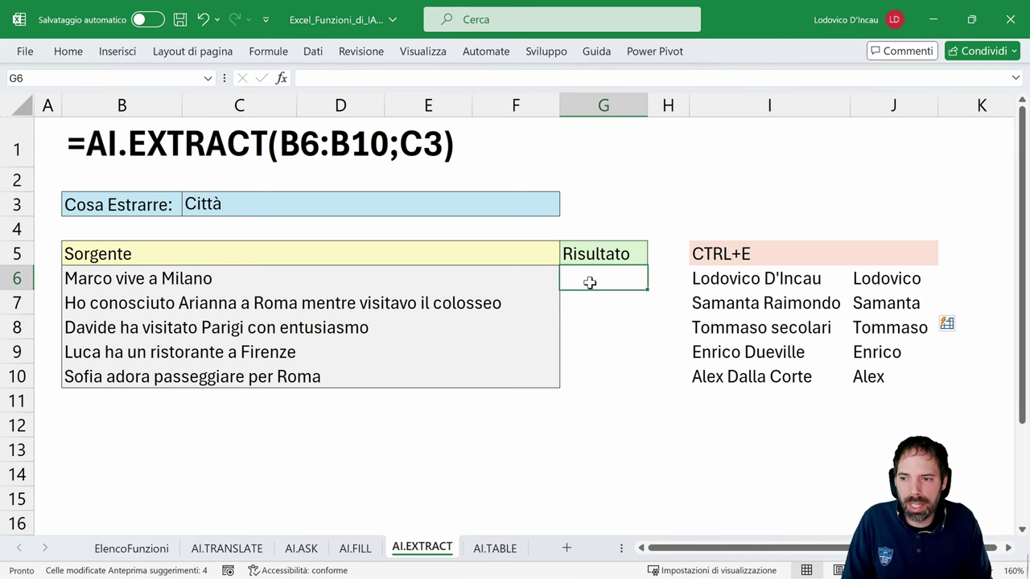
text(Milano)
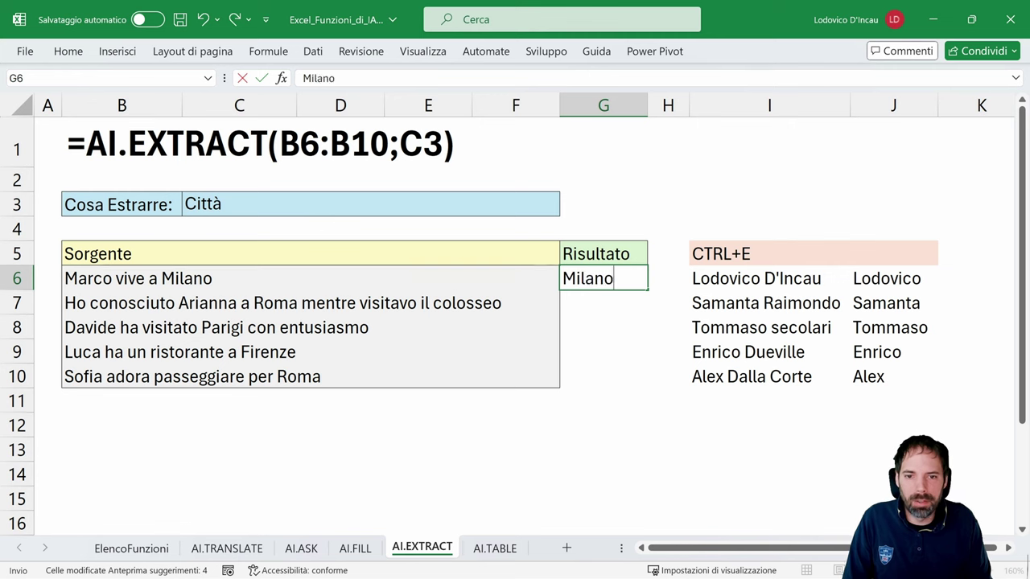
key(Return)
key(ctrl+e)
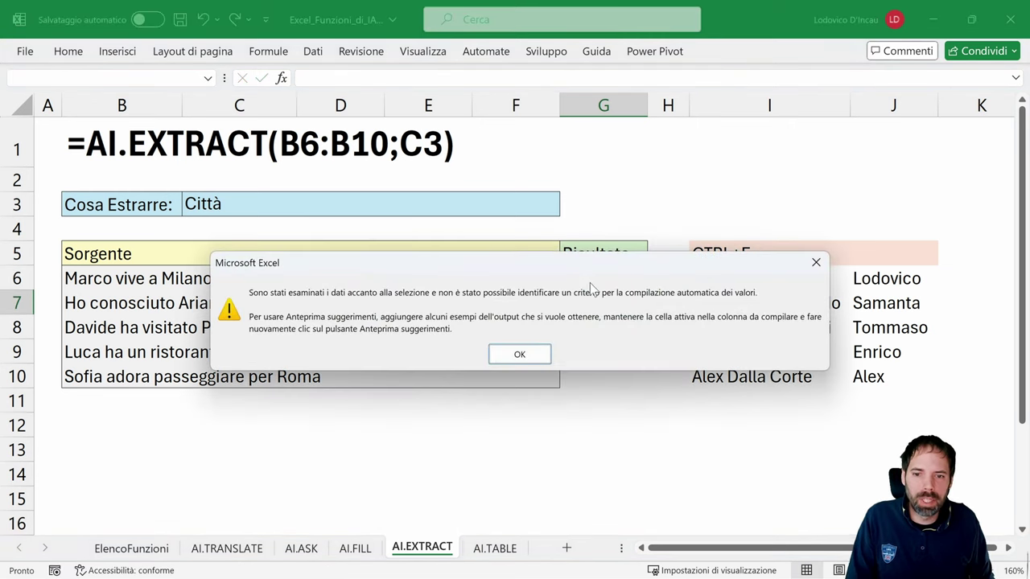
key(Return)
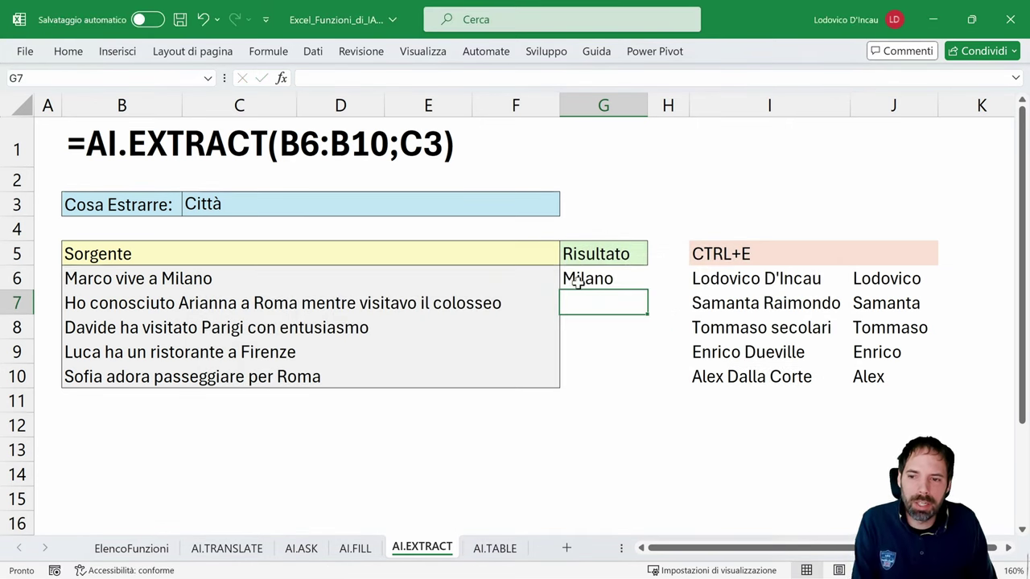
drag(207, 278, 210, 352)
drag(121, 278, 152, 376)
click(439, 405)
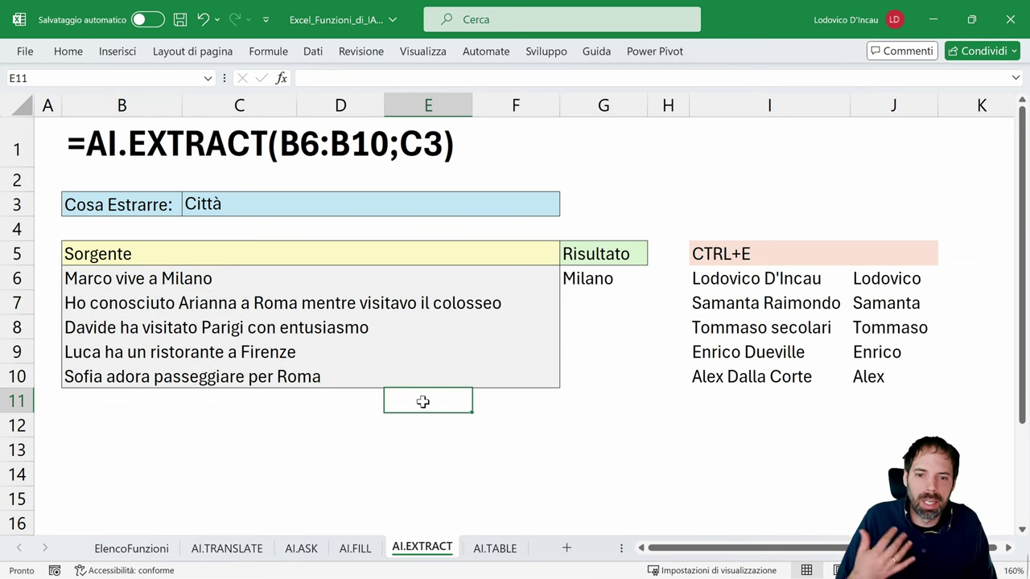
click(572, 279)
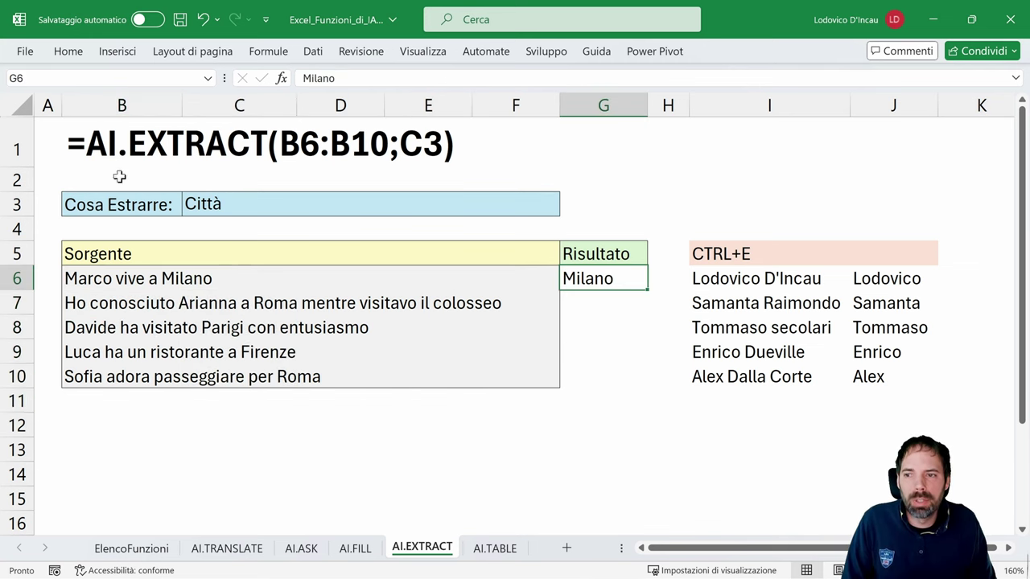
Enter =AI.EXTRACT(B6:B10;C3) in G6 to pull the city from each sentence
text(=AI,)
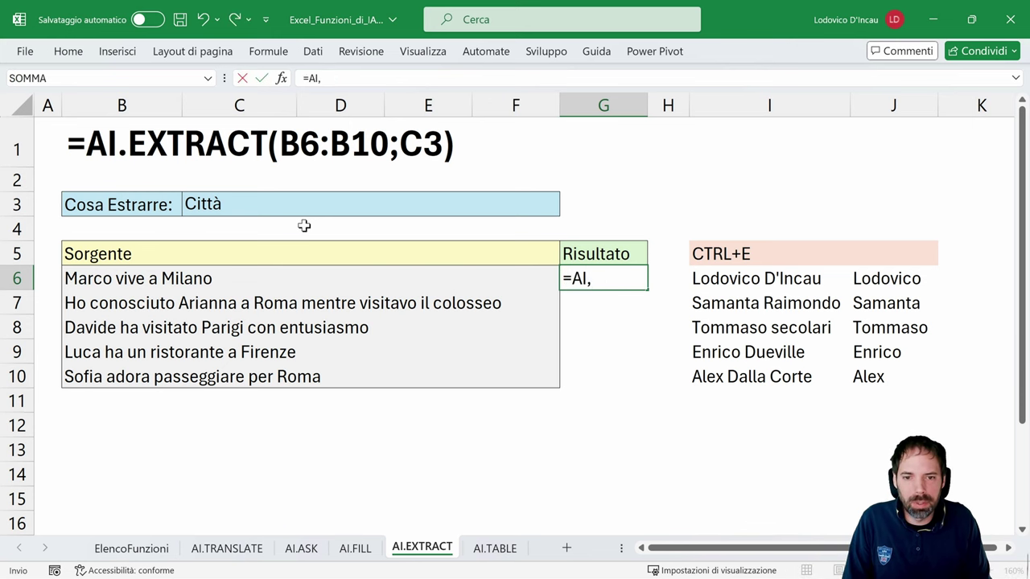
key(BackSpace)
text(.Ex)
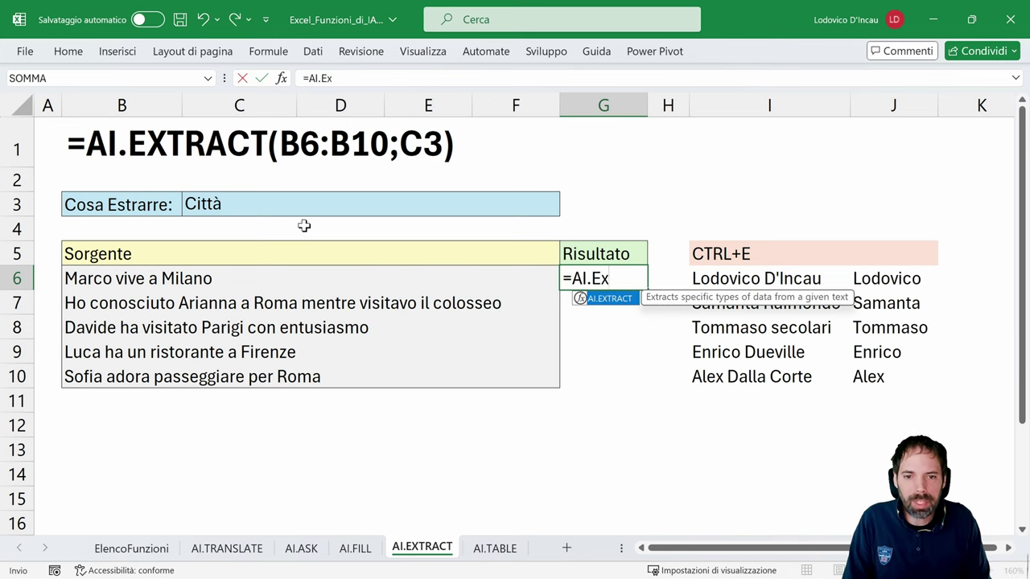
key(Tab)
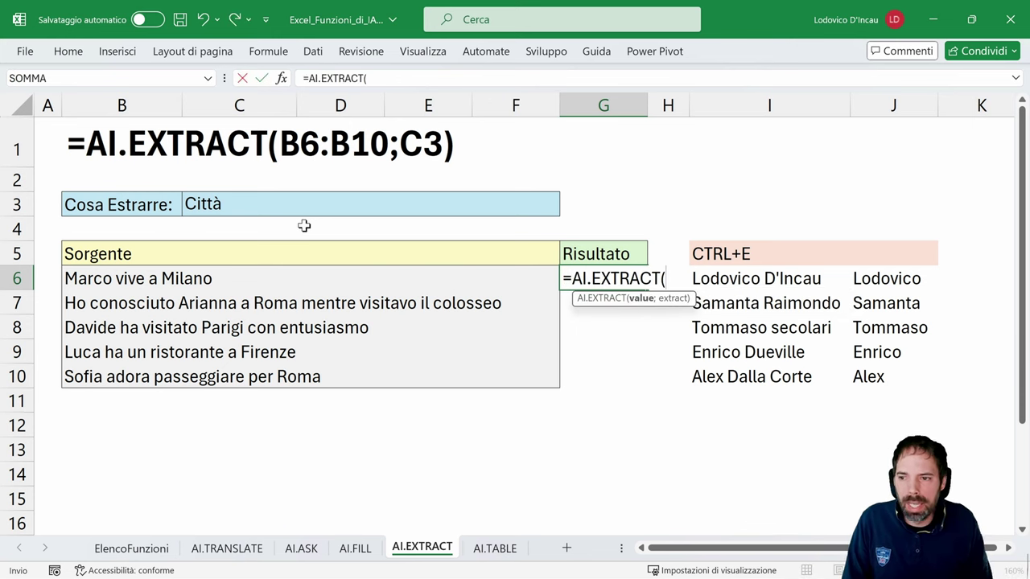
click(221, 208)
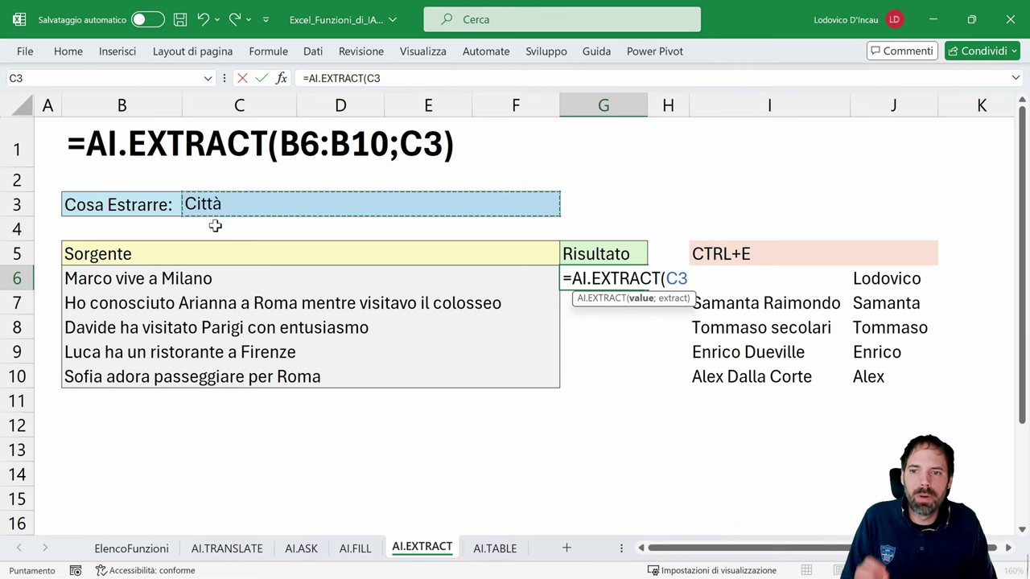
drag(103, 276, 73, 375)
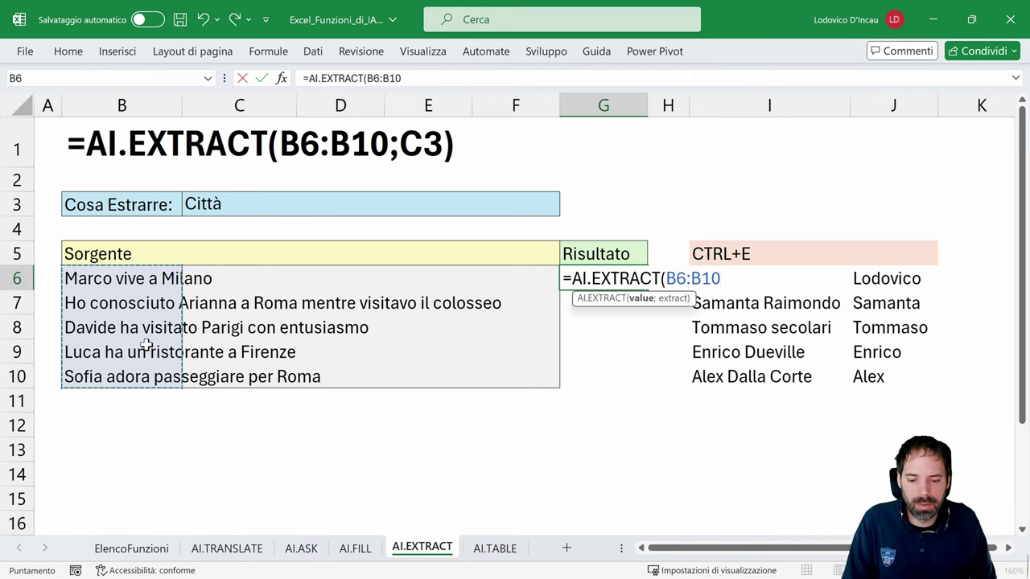
text(;)
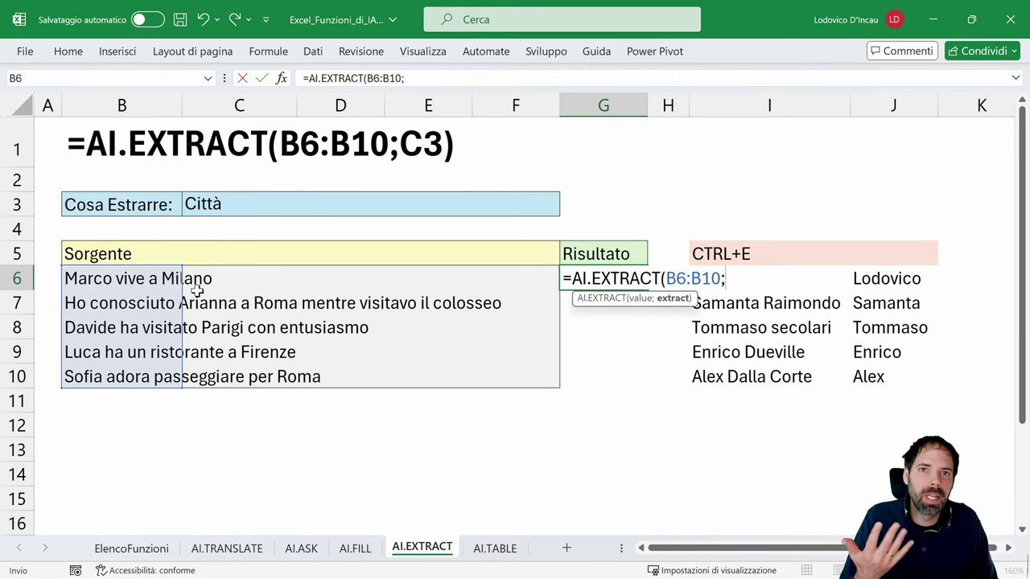
click(214, 203)
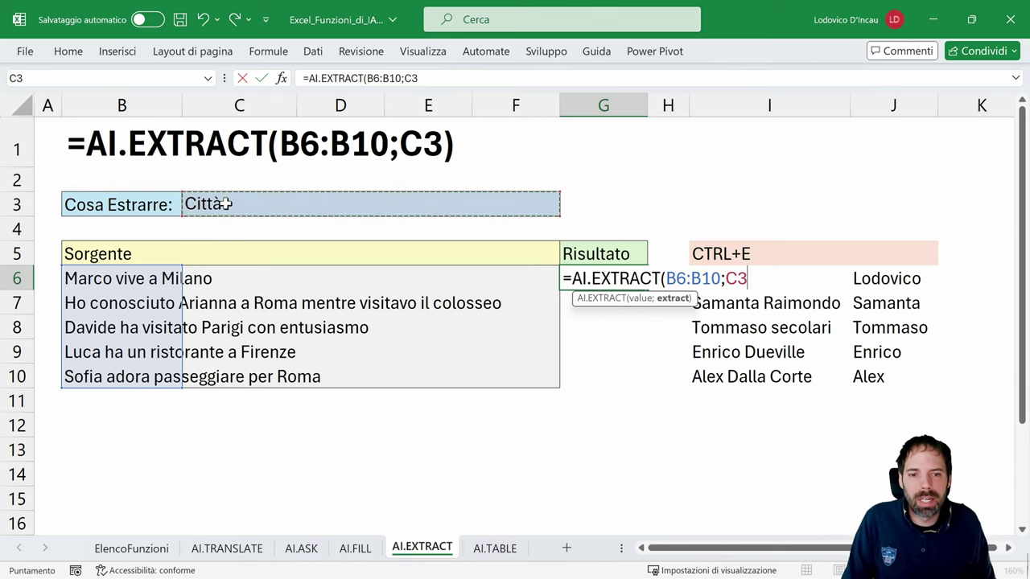
text())
key(Return)
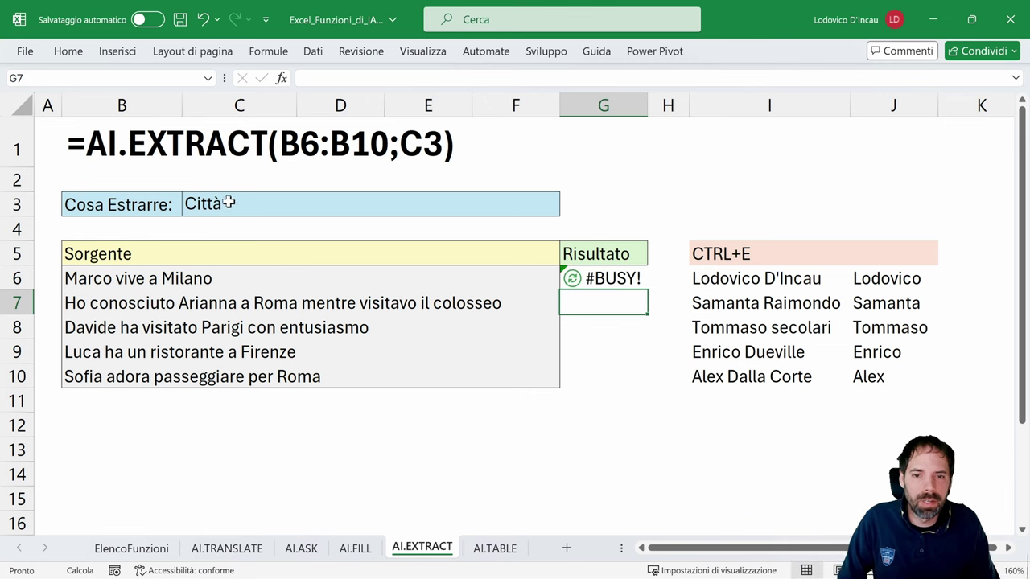
Review the extracted cities Milano, Roma, Parigi, Firenze, Roma in G6:G10, then select C3
click(658, 402)
click(599, 279)
drag(600, 279, 598, 375)
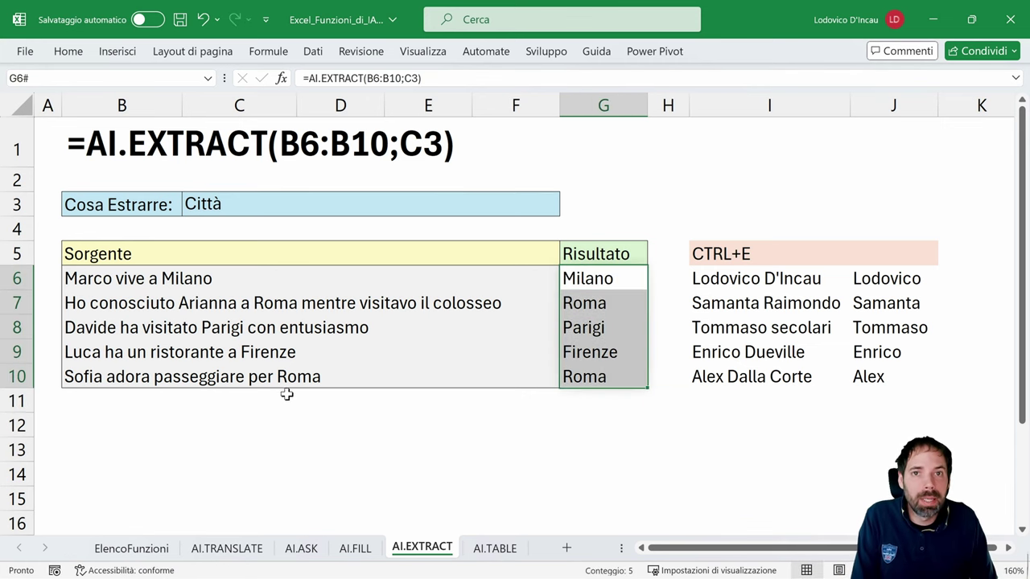
click(219, 204)
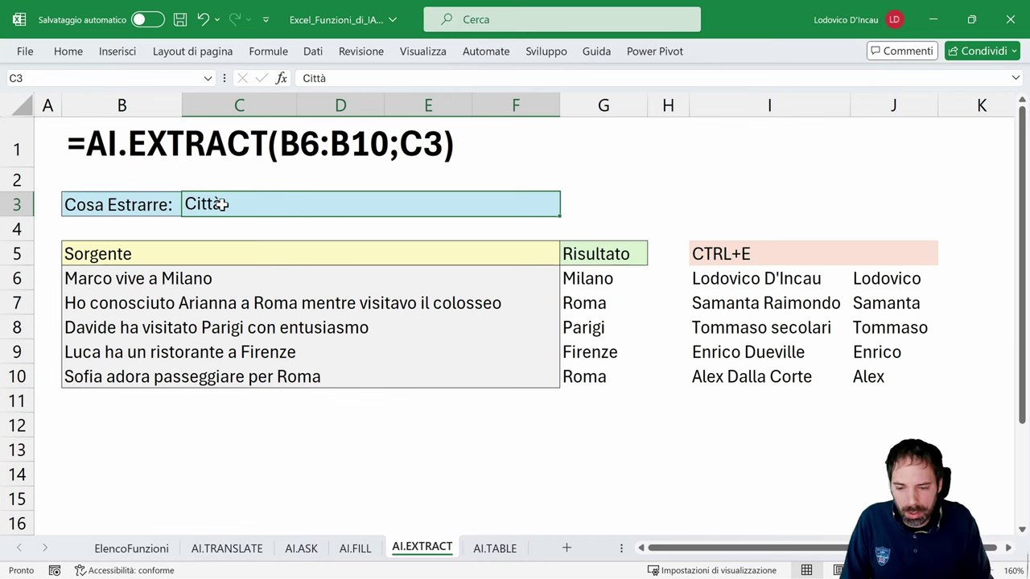
Change C3 to Nome and check the results: Not found, Arianna, Davide, Luca, Sofia
text(Nome)
key(Return)
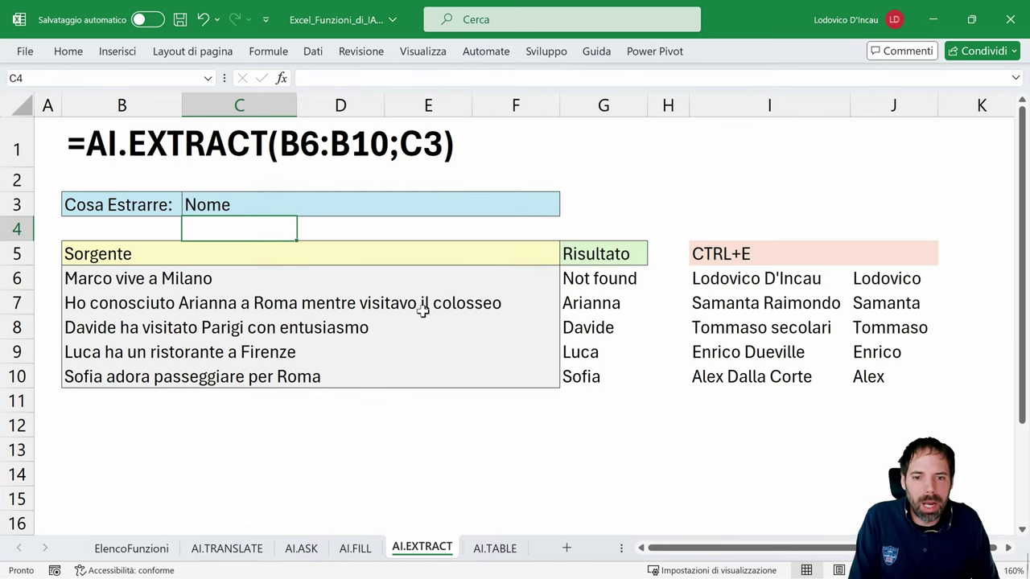
drag(596, 305, 594, 376)
click(605, 286)
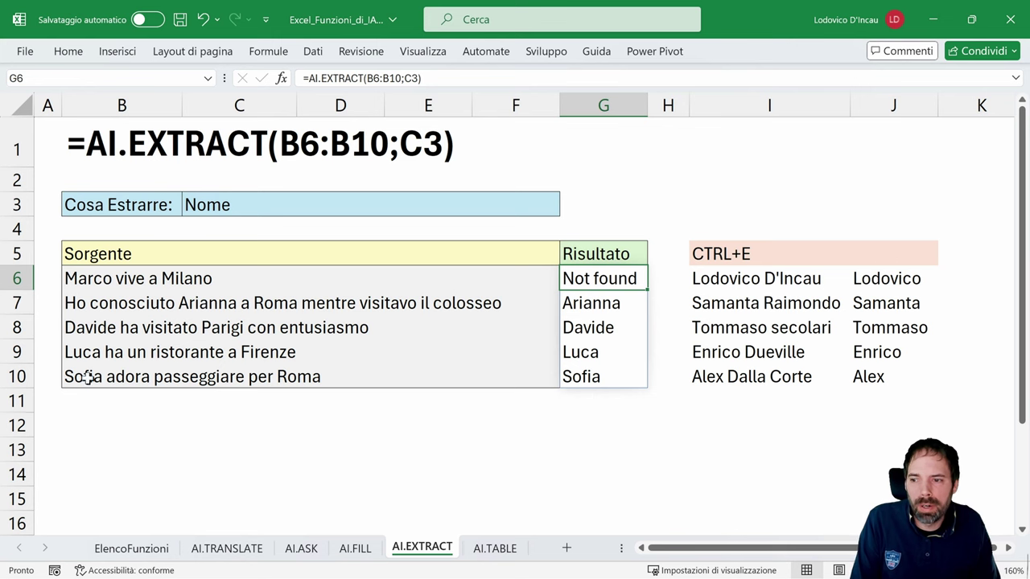
Inspect the sentence 'Marco vive a Milano', the Sorgente header and the Cosa Estrarre label
click(79, 273)
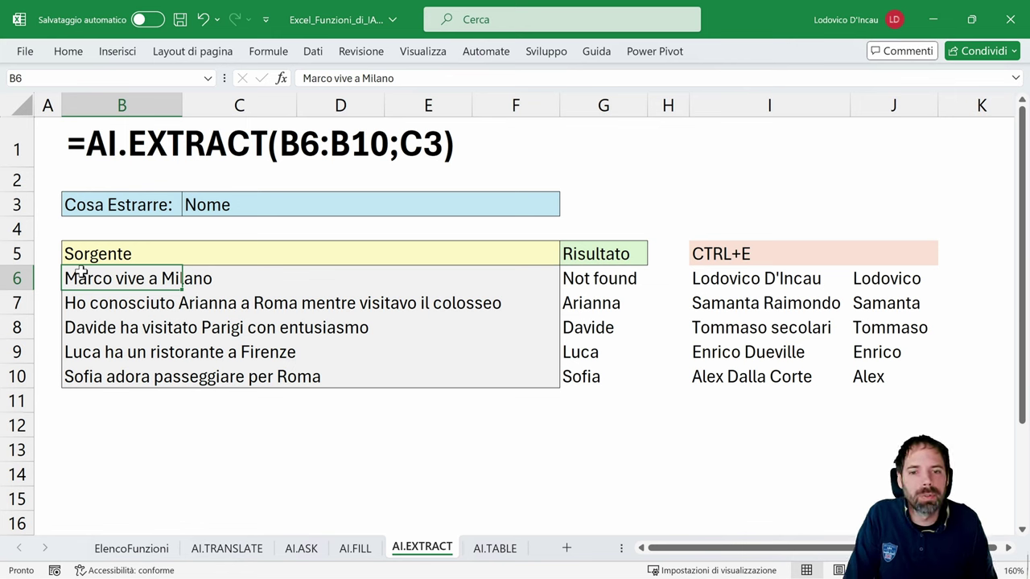
click(80, 251)
click(90, 207)
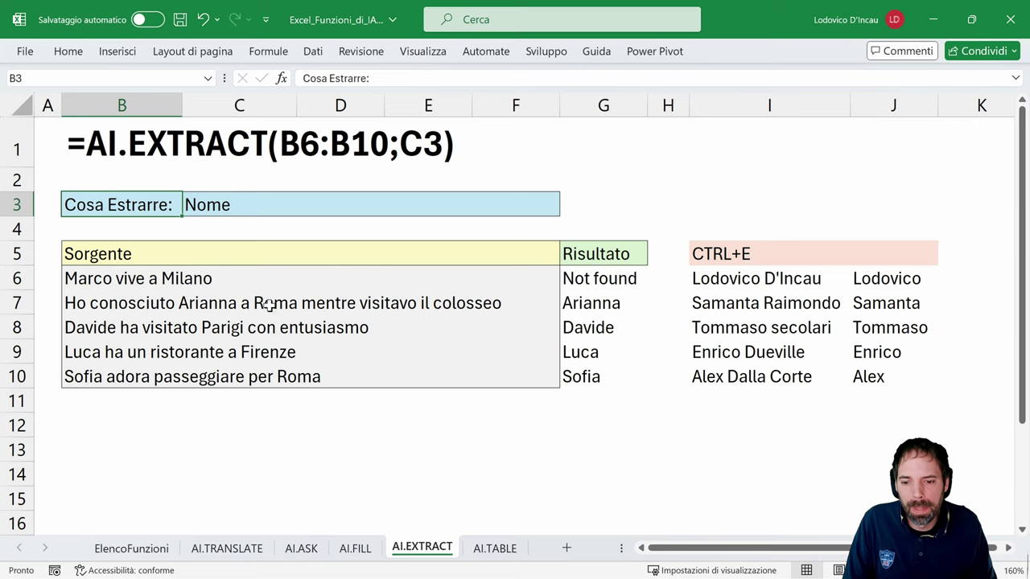
On the AI.TABLE sheet, enter =AI.TABLE(C3) in C5 to generate a table from the prompt
click(495, 548)
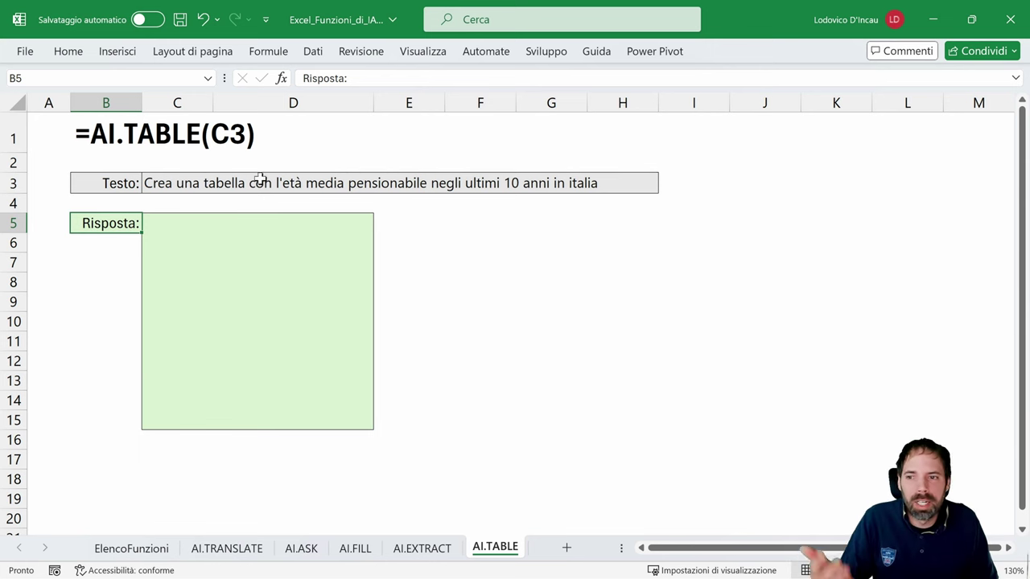
click(163, 183)
click(161, 222)
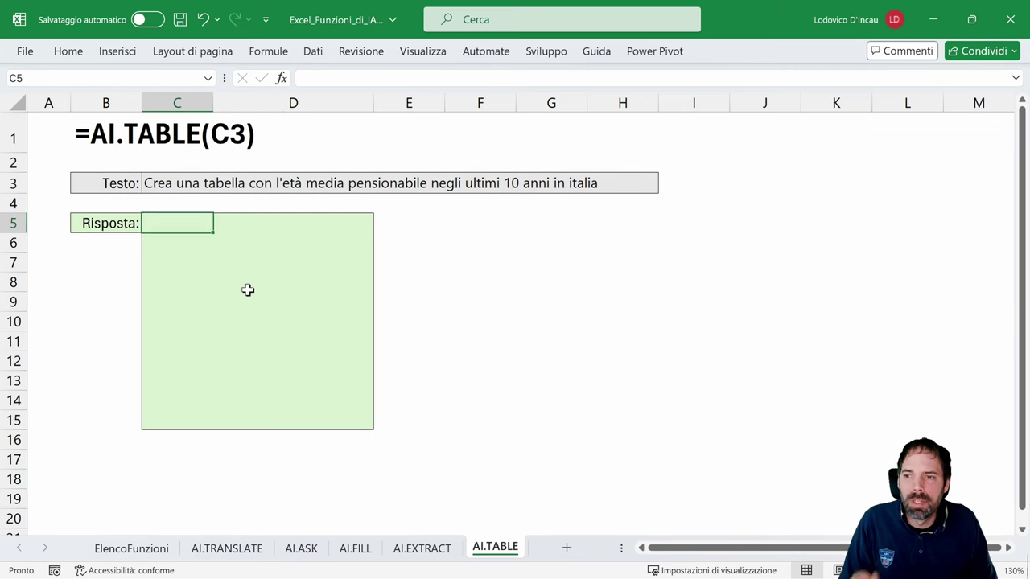
text(=AI,.)
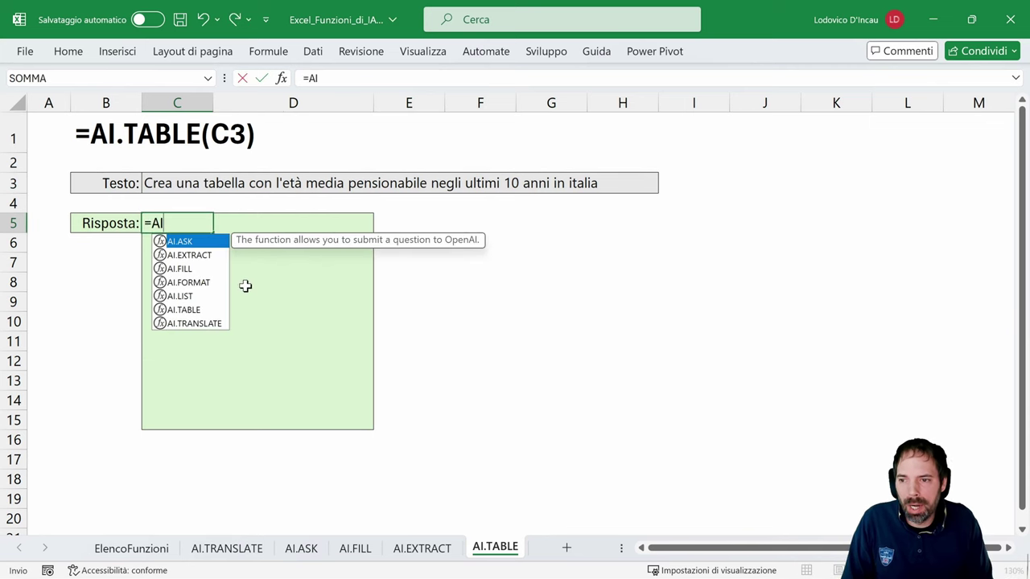
key(BackSpace)
key(BackSpace)
text(.ta)
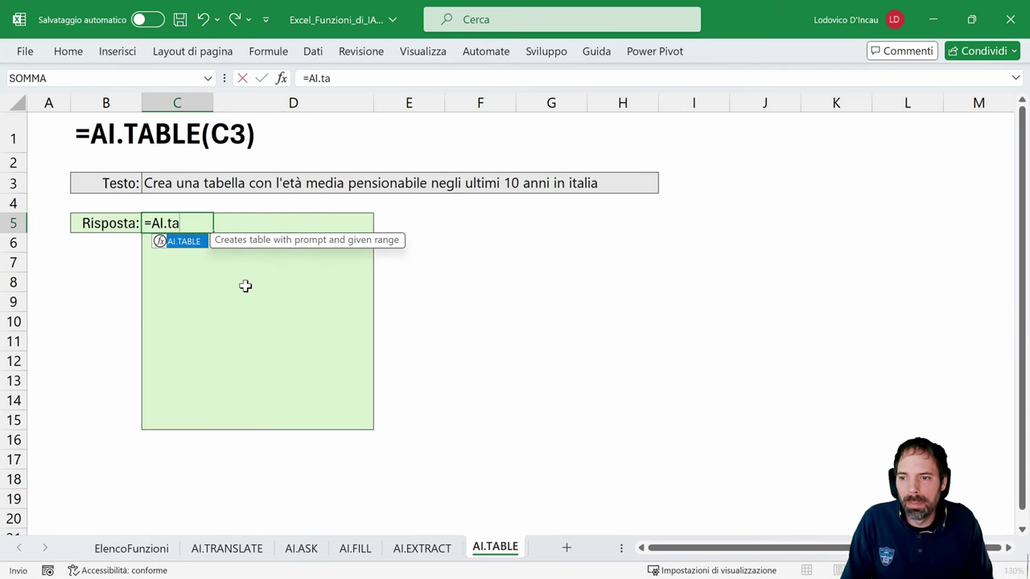
key(Tab)
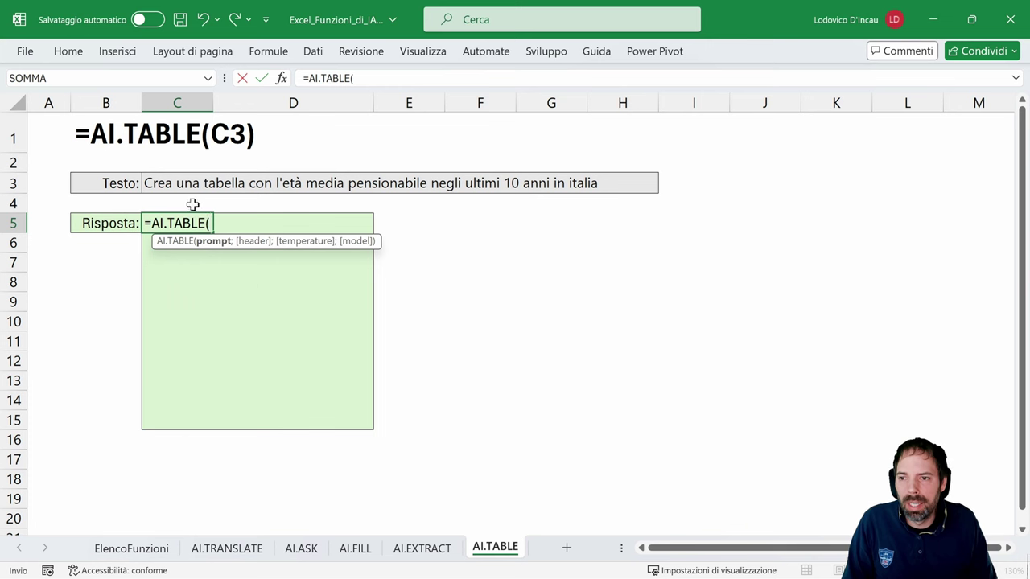
click(173, 181)
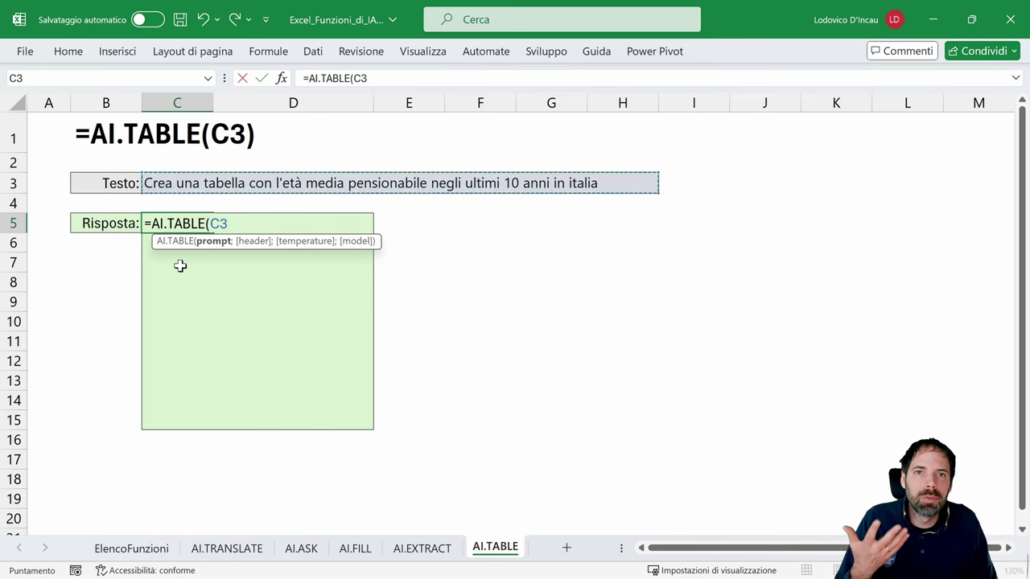
text())
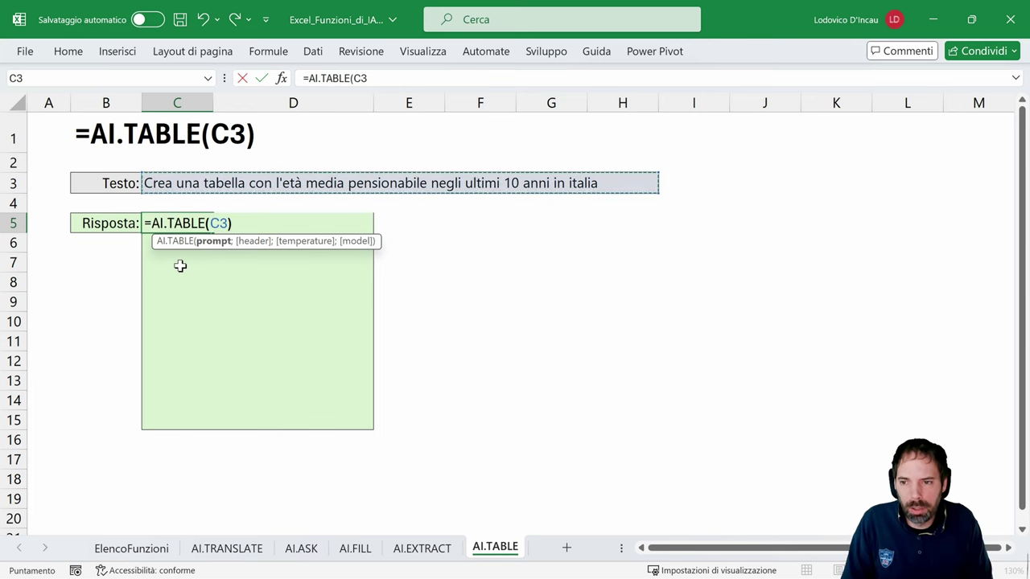
key(Return)
Highlight the spilled years 2011–2020 in column C and retirement ages in column D
click(495, 263)
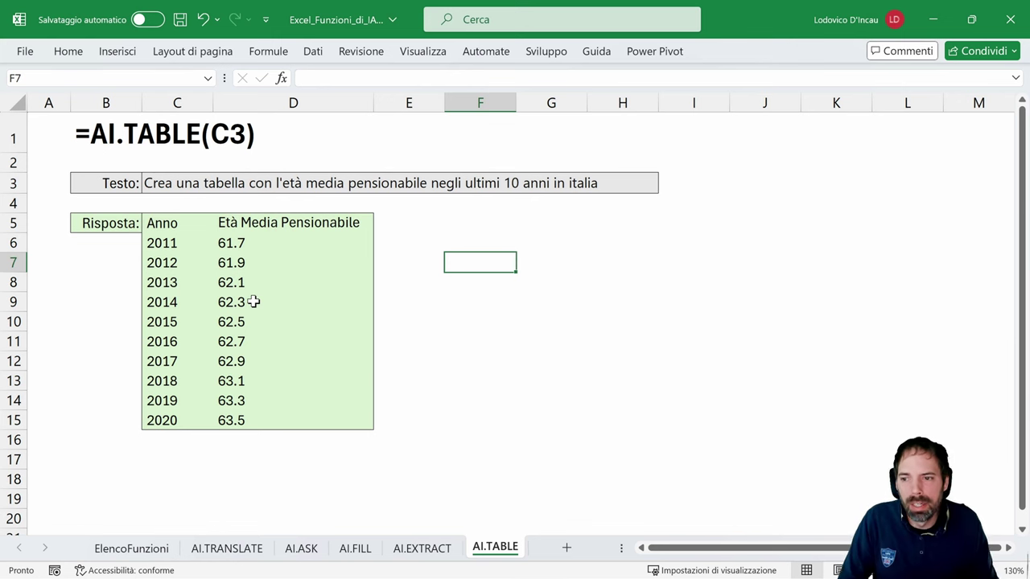
drag(163, 242, 164, 420)
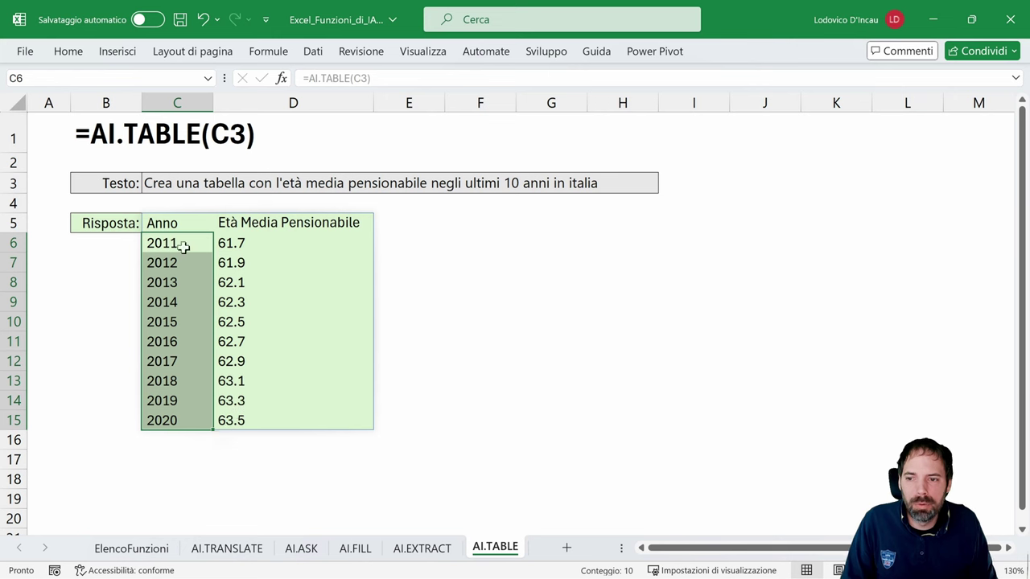
drag(255, 244, 255, 413)
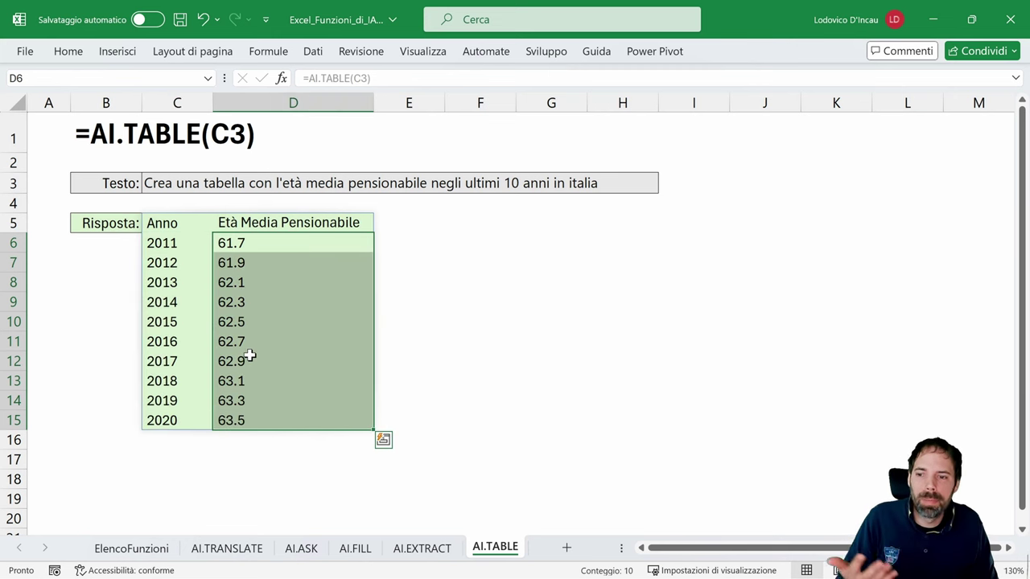
click(106, 223)
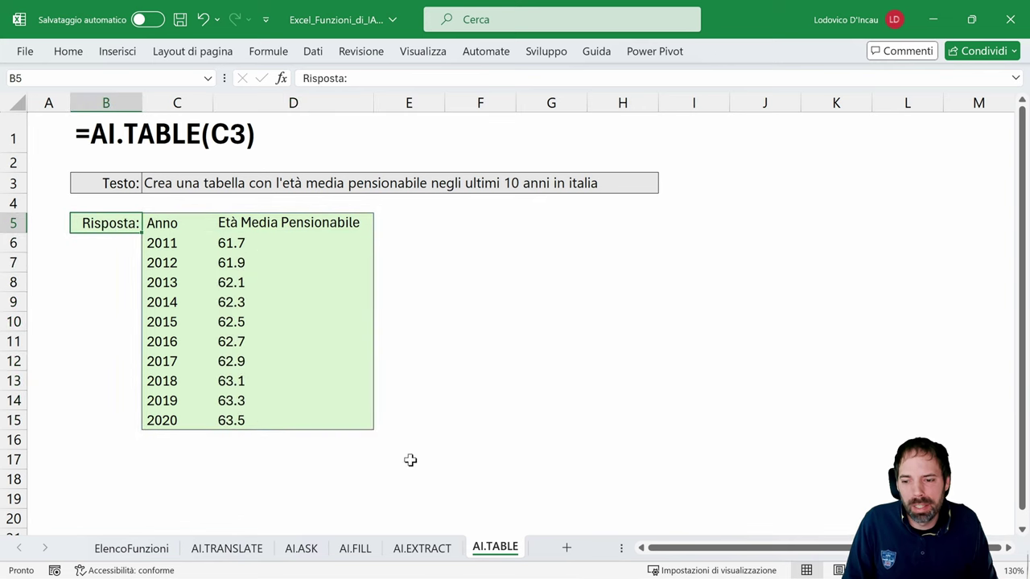